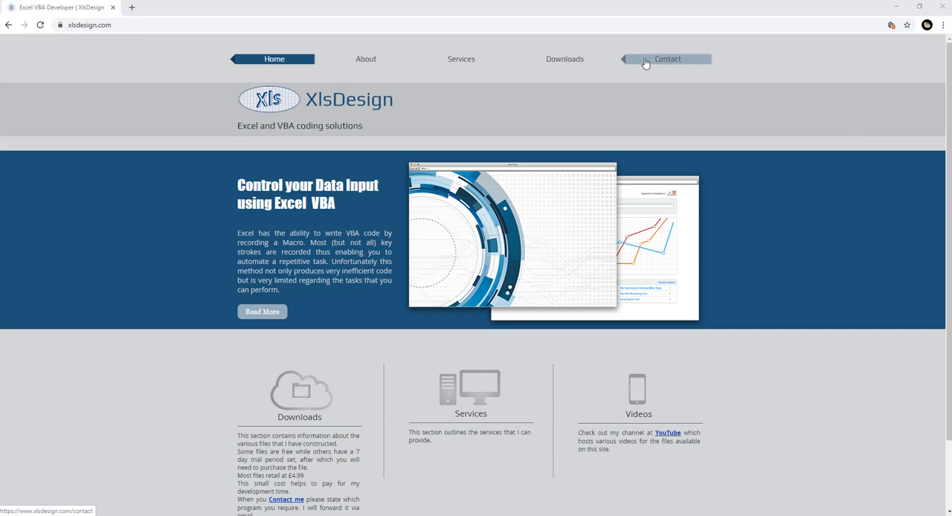
Step: Open the Contact page of the XlsDesign website
left_click(654, 63)
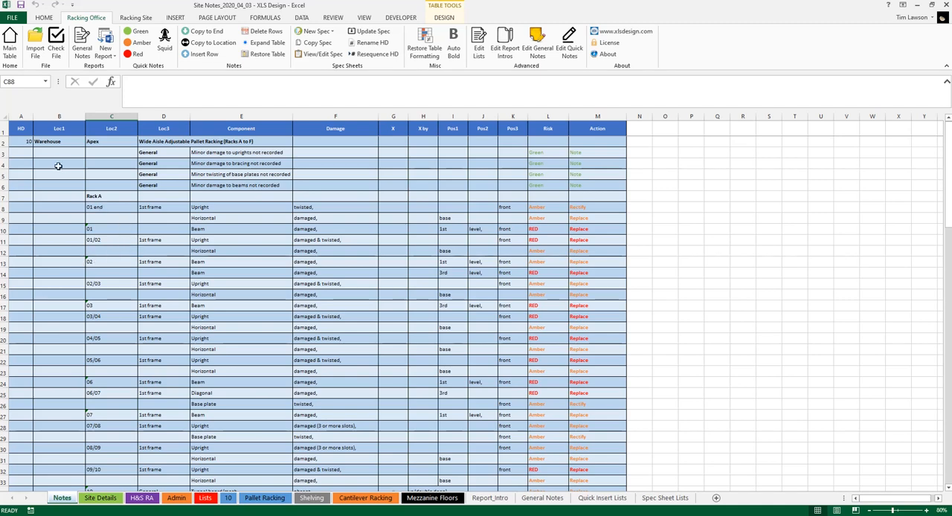
Step: Enter 20 as the HD number in the first empty row of the Notes table, row 88
left_click(24, 142)
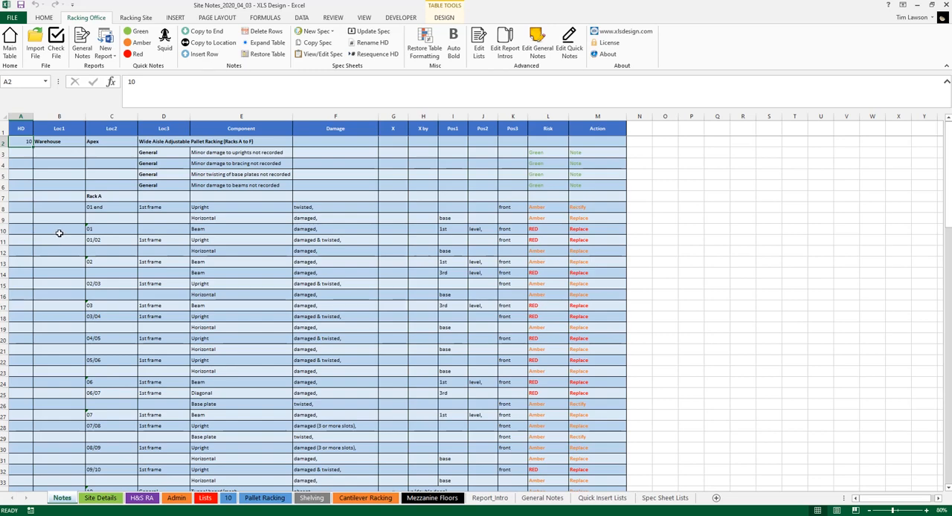
scroll(59, 233, "down", 3)
scroll(58, 232, "down", 20)
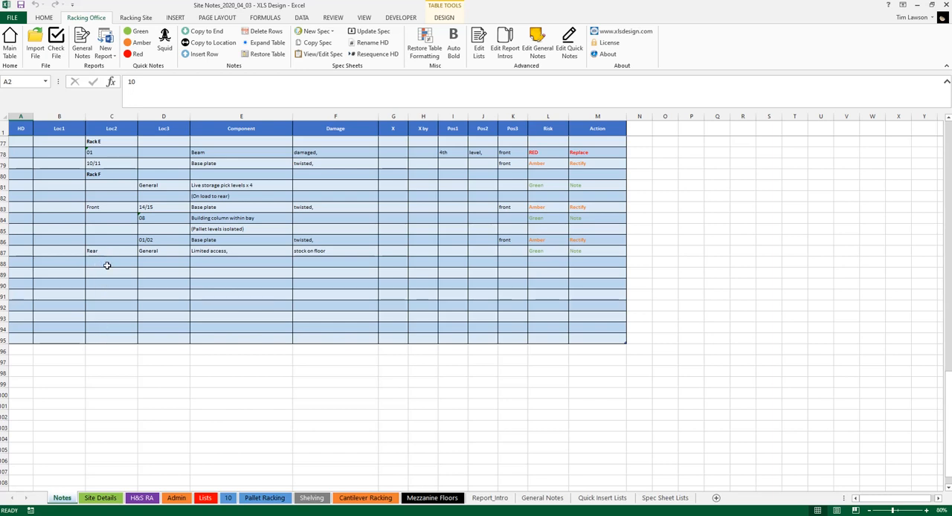
left_click(24, 262)
type("20")
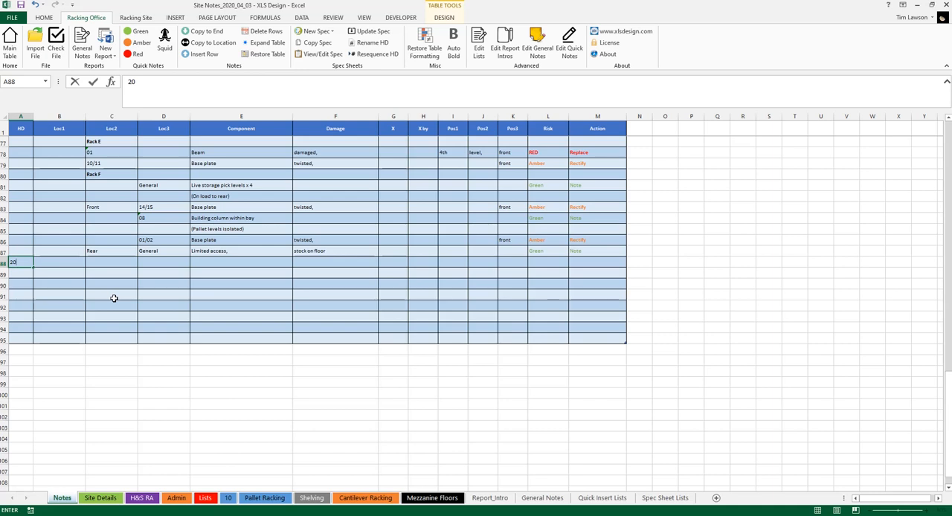
Step: Clear the HD number in row 88 by choosing Blank Entry from its value list
double_click(25, 265)
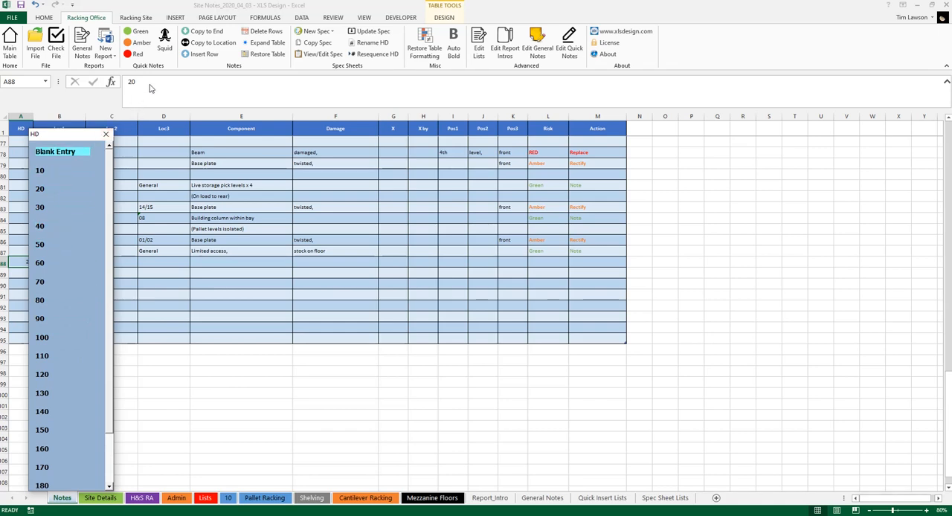
left_click(81, 153)
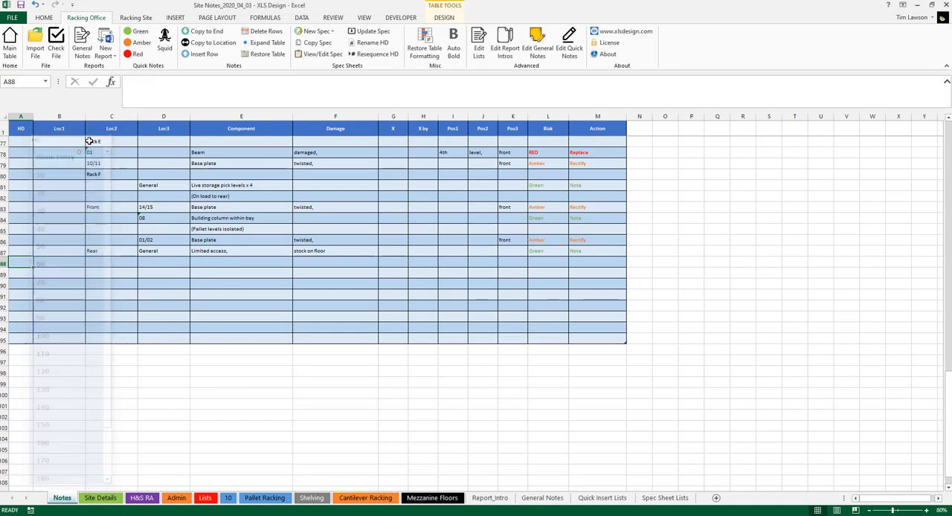
left_click(135, 95)
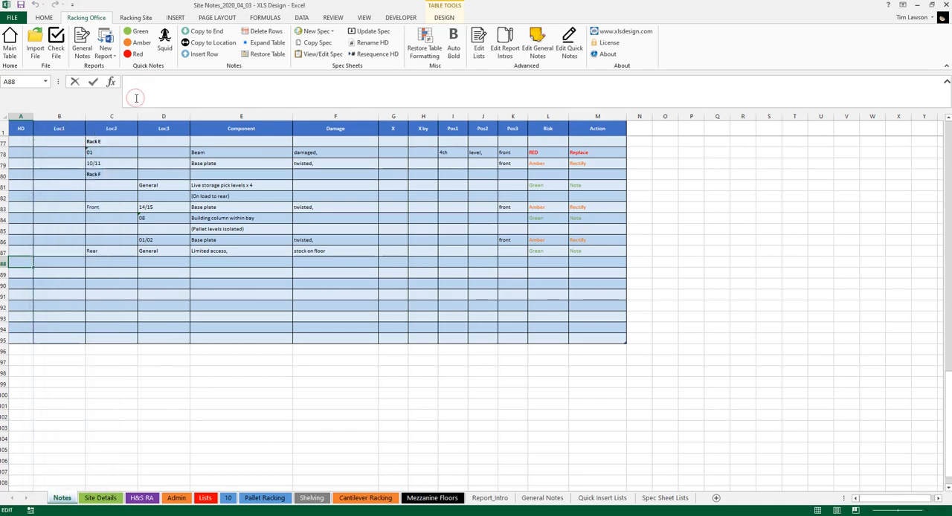
Step: Choose 20 as the HD number and Warehouse as Loc1 for row 88 from their value lists
left_click(24, 262)
left_click(48, 190)
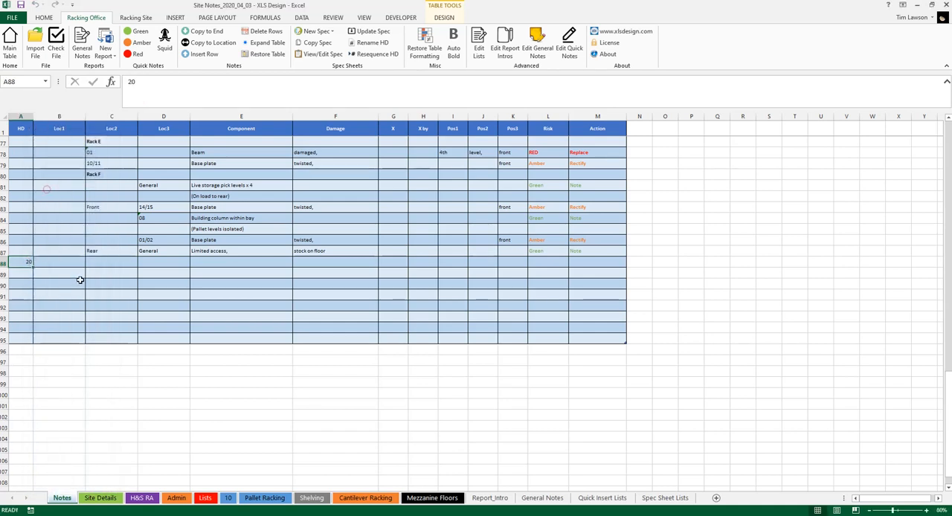
left_click(57, 260)
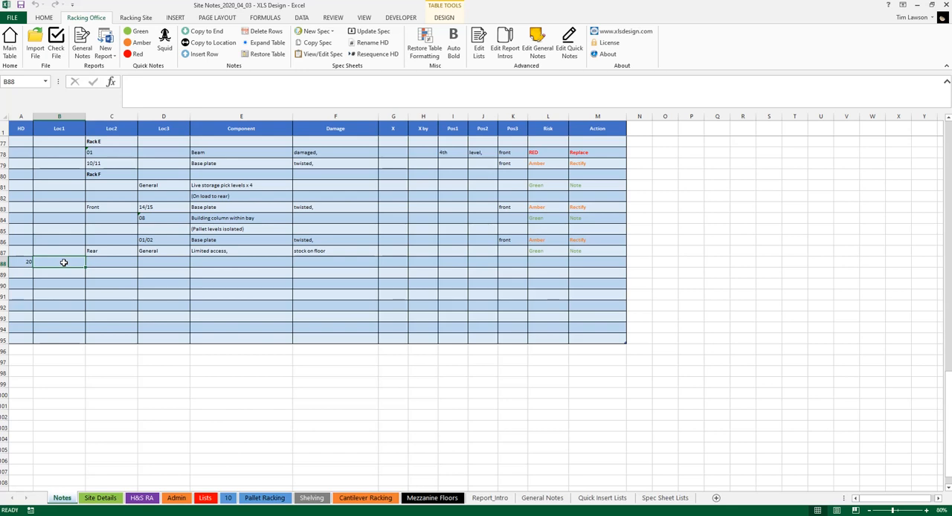
double_click(64, 263)
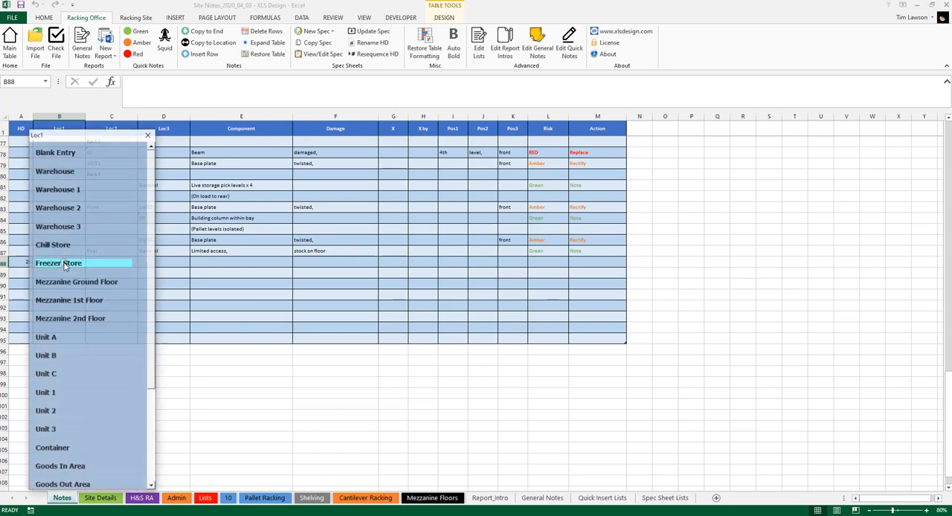
left_click(67, 173)
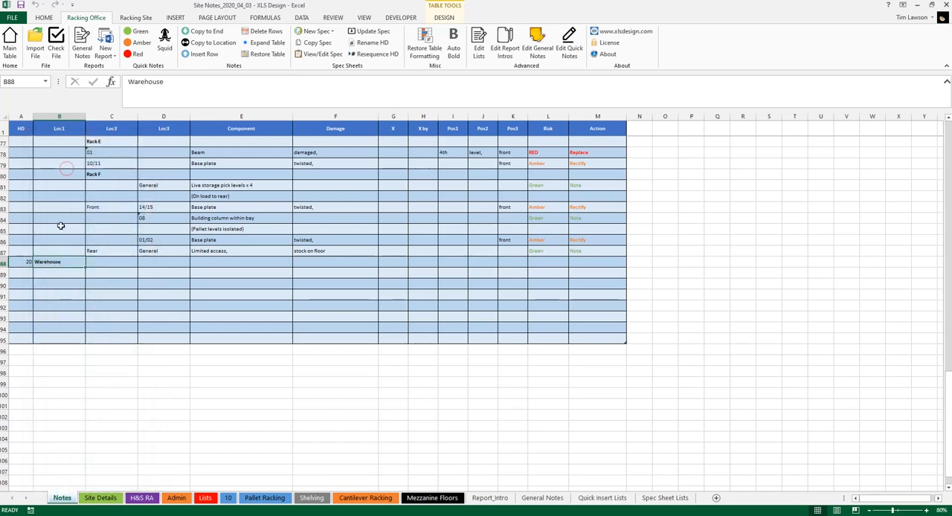
Step: Choose the manufacturer Link 51 as the Loc2 entry in row 88
double_click(104, 261)
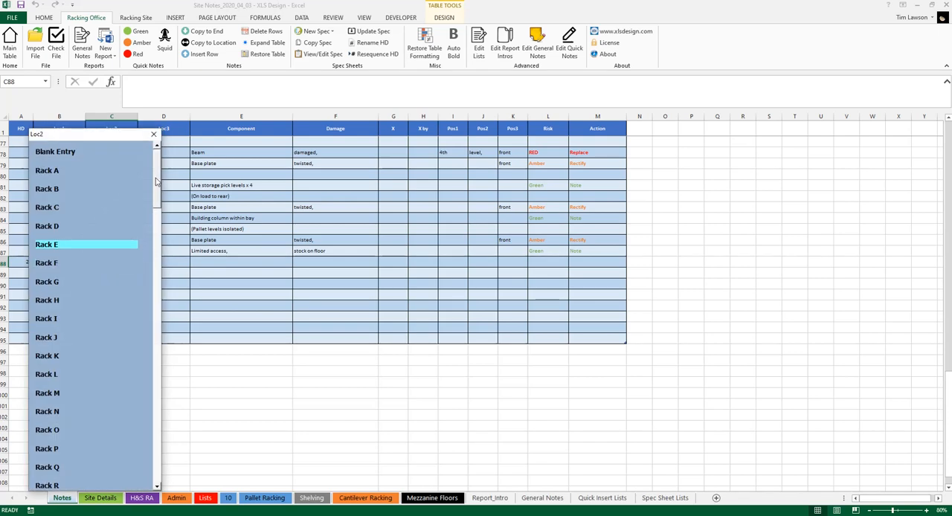
left_click_drag(155, 181, 162, 373)
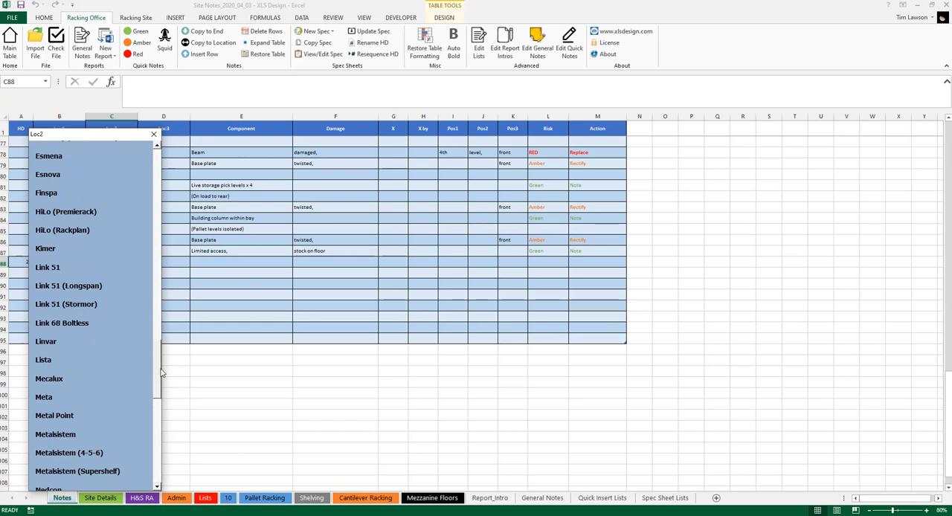
left_click(73, 266)
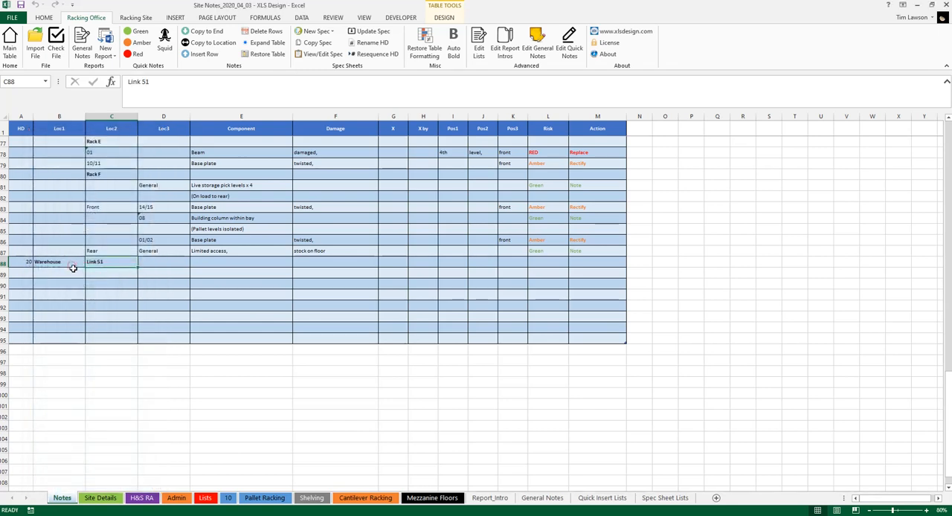
Step: Choose the Adjustable Pallet Racking (Rack entry for Loc3 in row 88 and complete it as "Adjustable Pallet Racking (Rack G)"
left_click(173, 261)
left_click_drag(288, 177, 285, 422)
left_click_drag(285, 428, 281, 355)
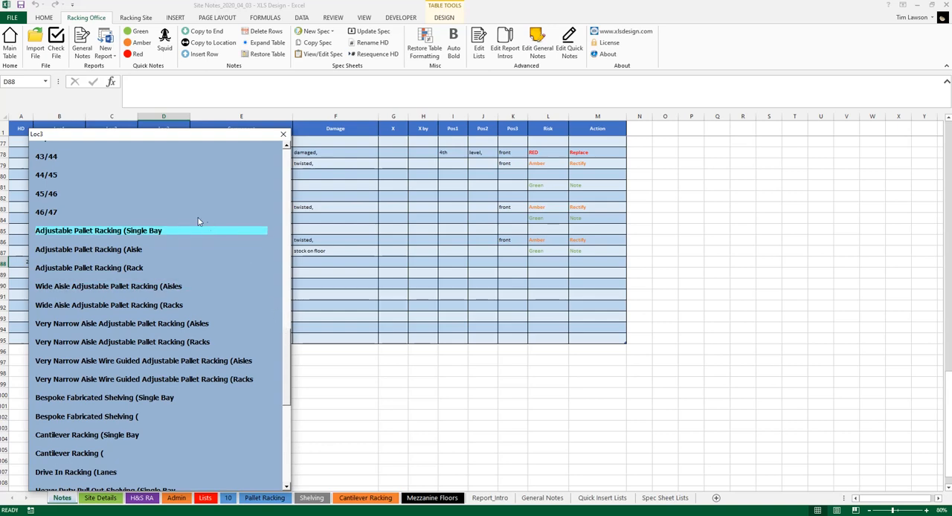
left_click(153, 273)
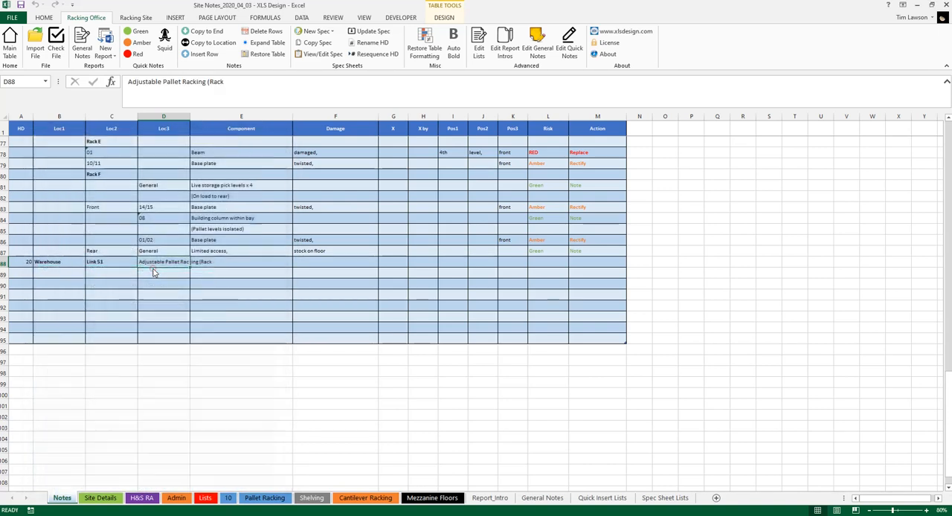
left_click(233, 83)
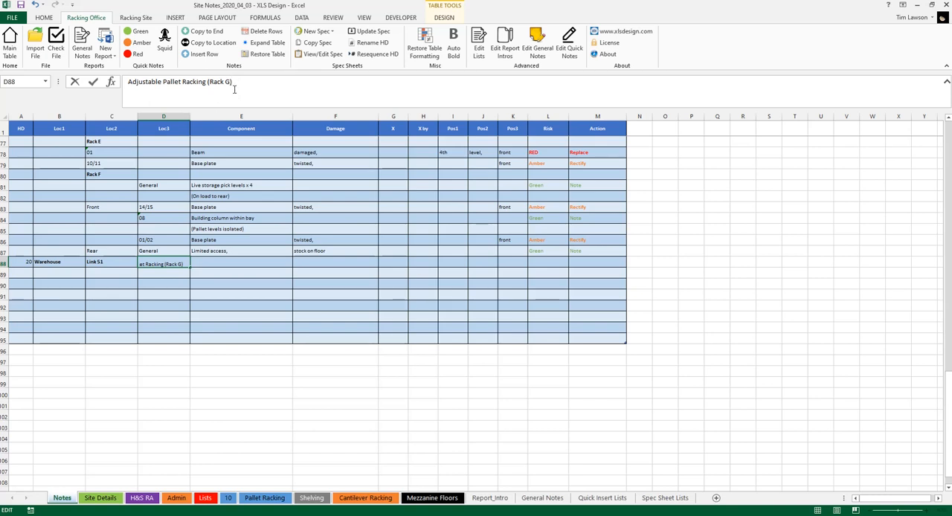
left_click(122, 262)
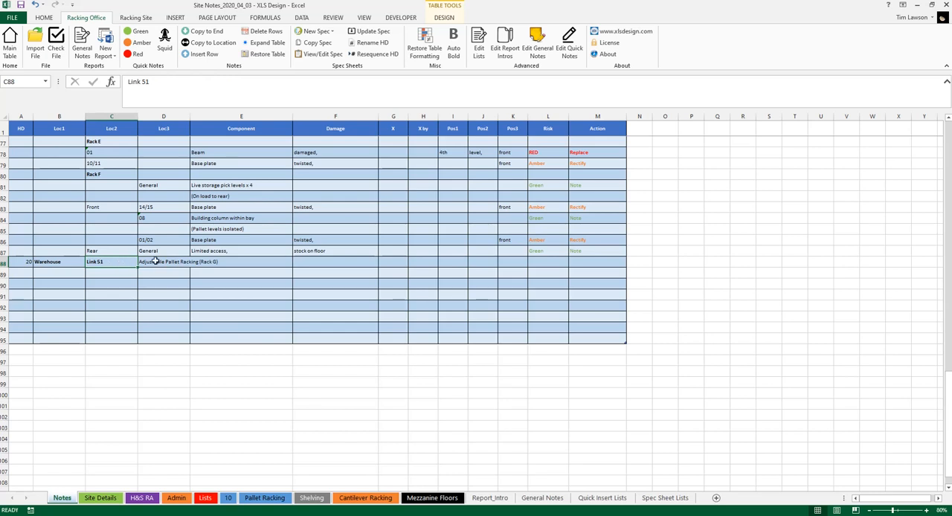
left_click(152, 262)
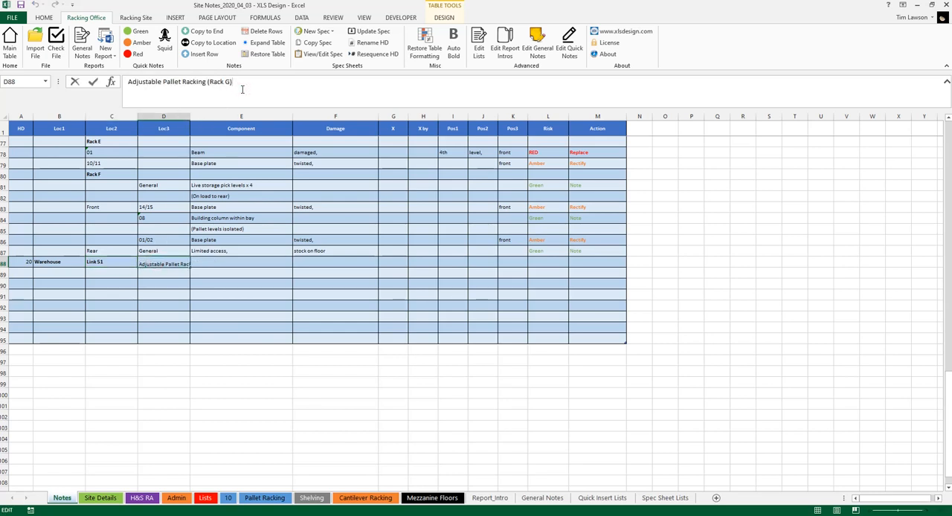
key("Down")
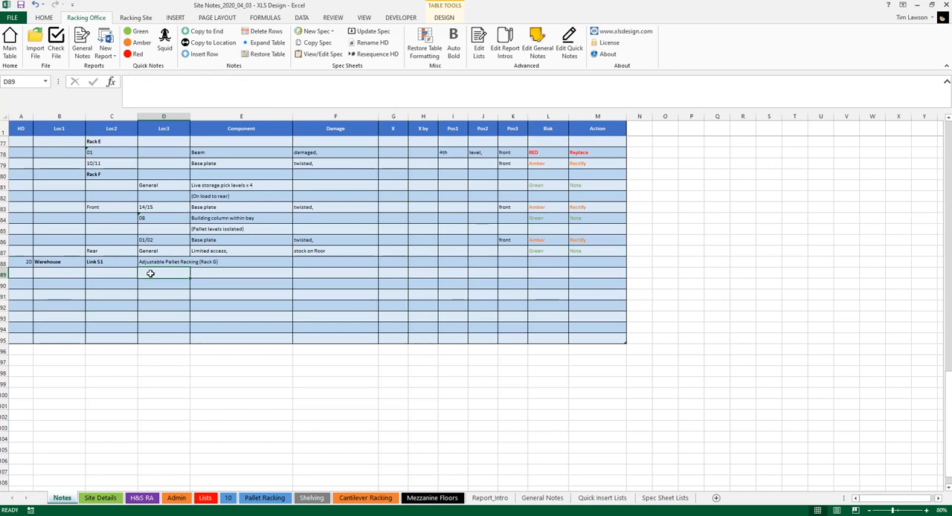
Step: Create a new Pallet Racking/Longspan spec sheet from the Rack G entry in row 88
left_click(121, 264)
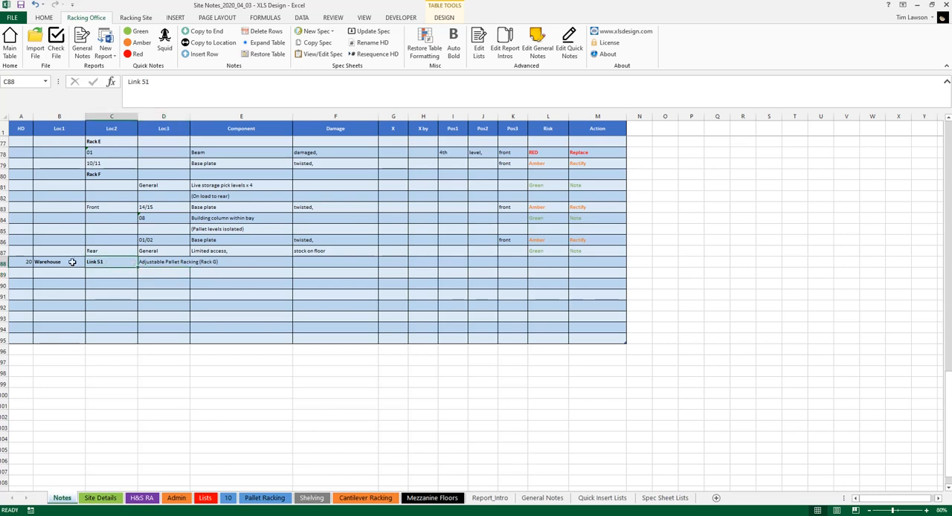
left_click(159, 262)
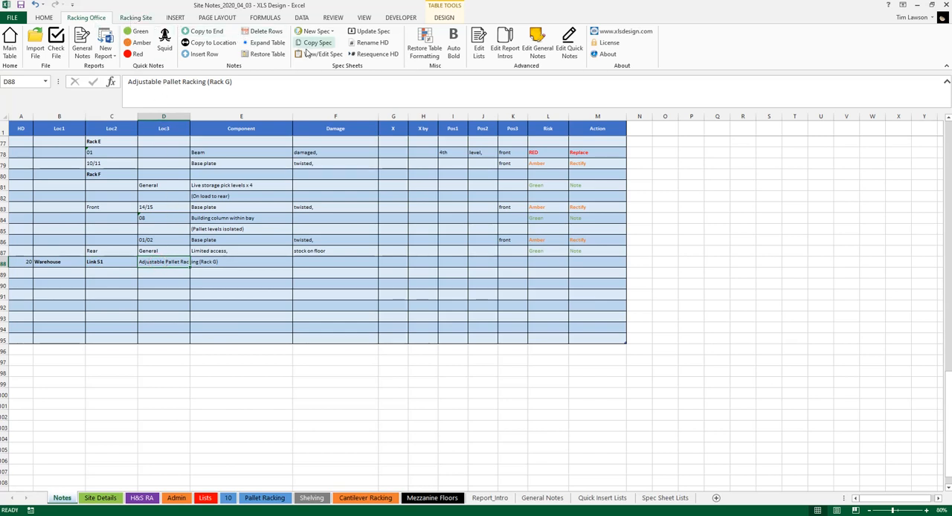
left_click(137, 20)
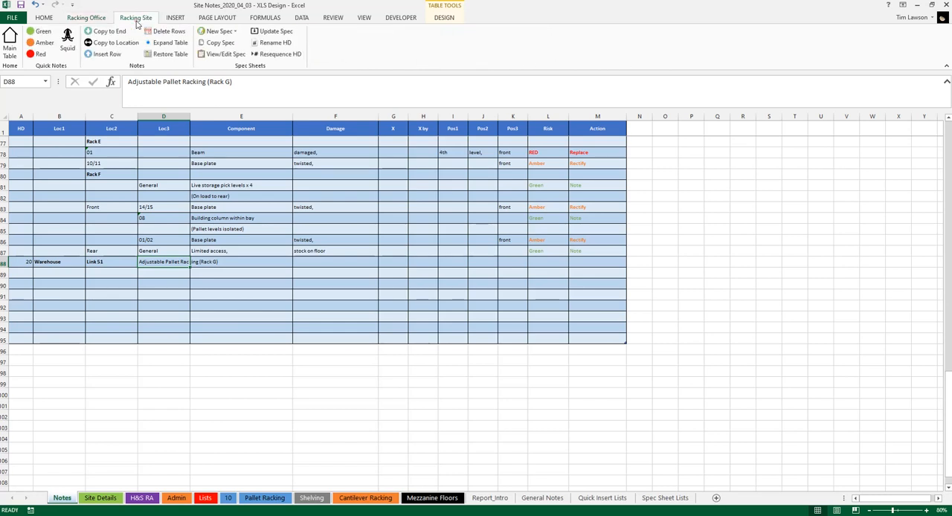
left_click(87, 20)
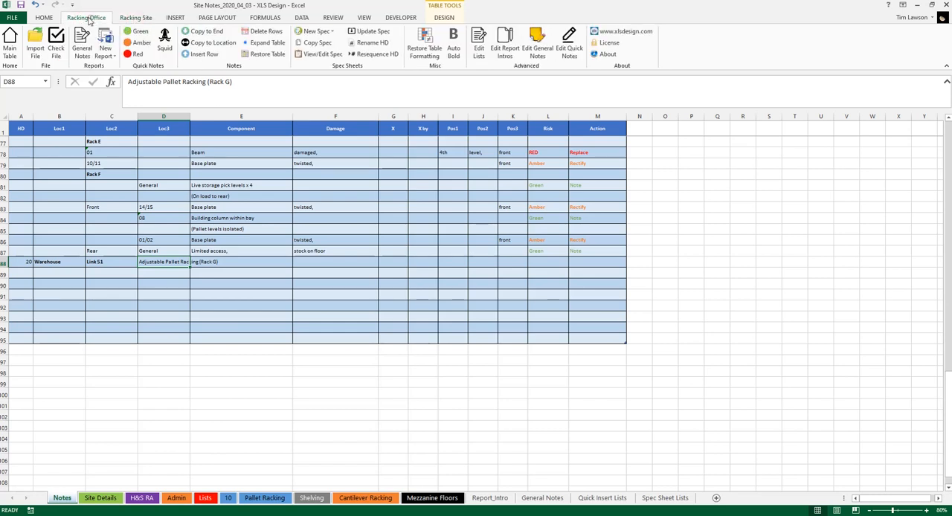
left_click(331, 33)
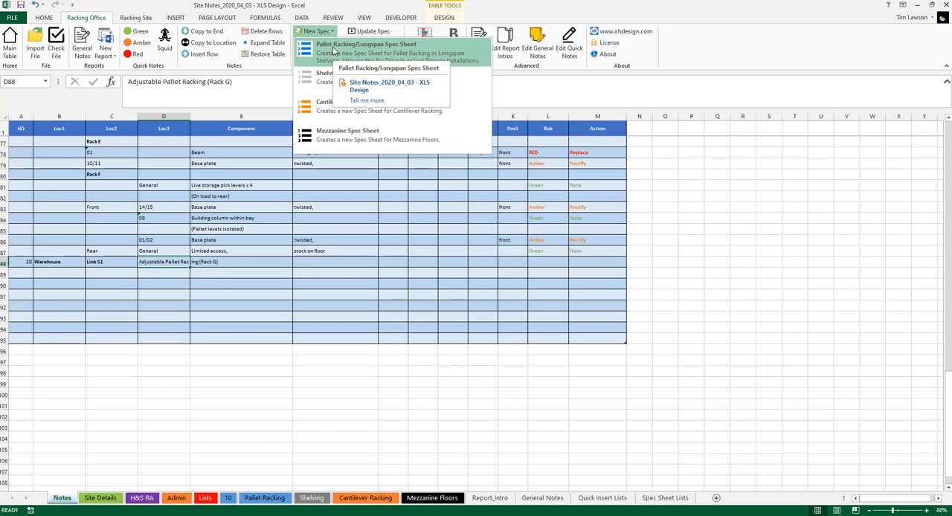
left_click(334, 50)
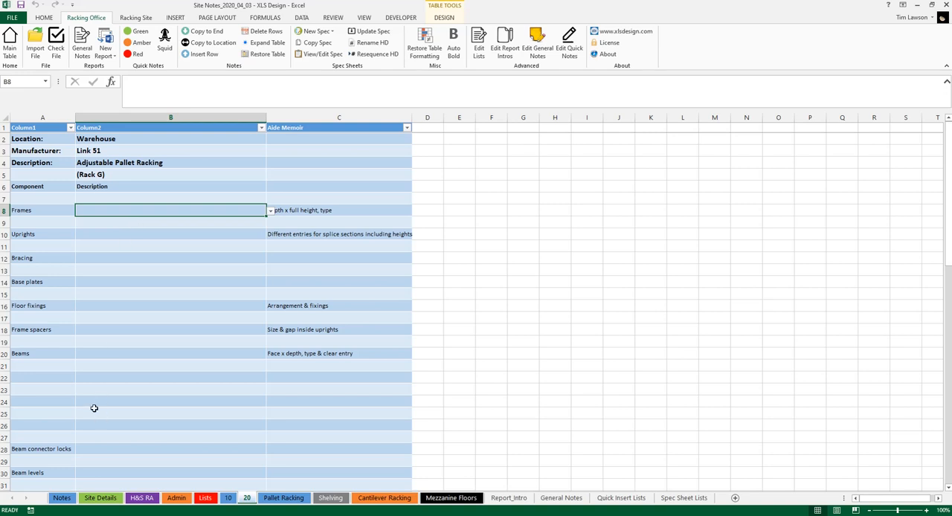
Step: Describe the frames on the spec sheet as "1000mm deep x 3000mm high", starting from the 1000mm deep preset
left_click(270, 212)
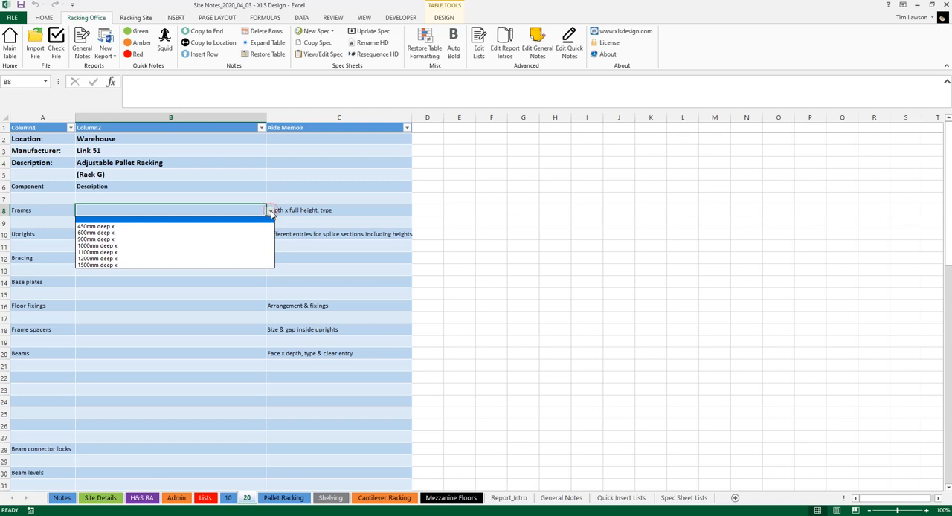
left_click(259, 248)
double_click(164, 210)
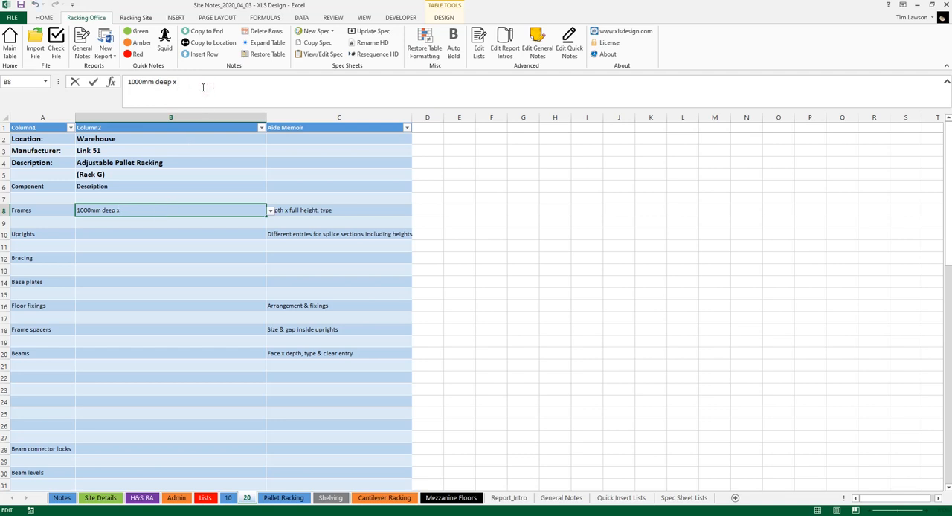
type("3000mm high")
Step: Set the uprights to M and the bracing to S on the spec sheet
left_click(228, 234)
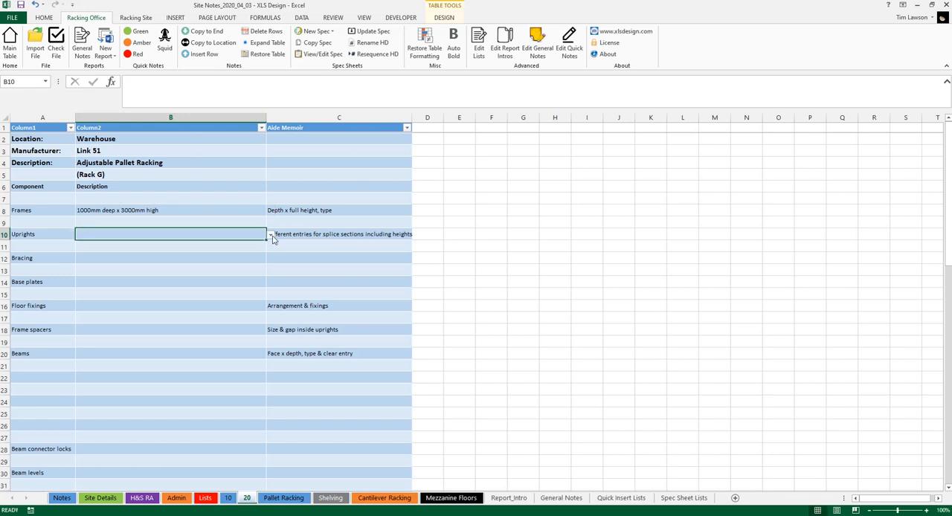
left_click(270, 234)
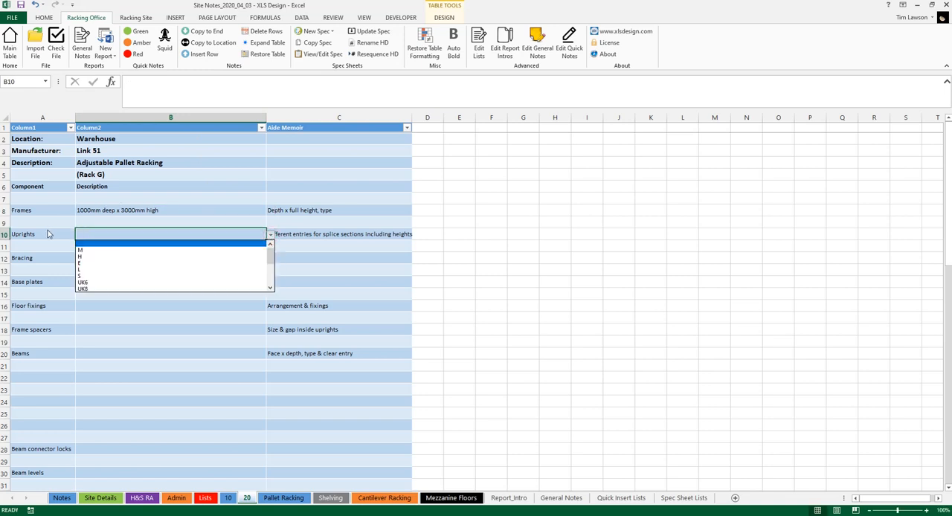
left_click(122, 250)
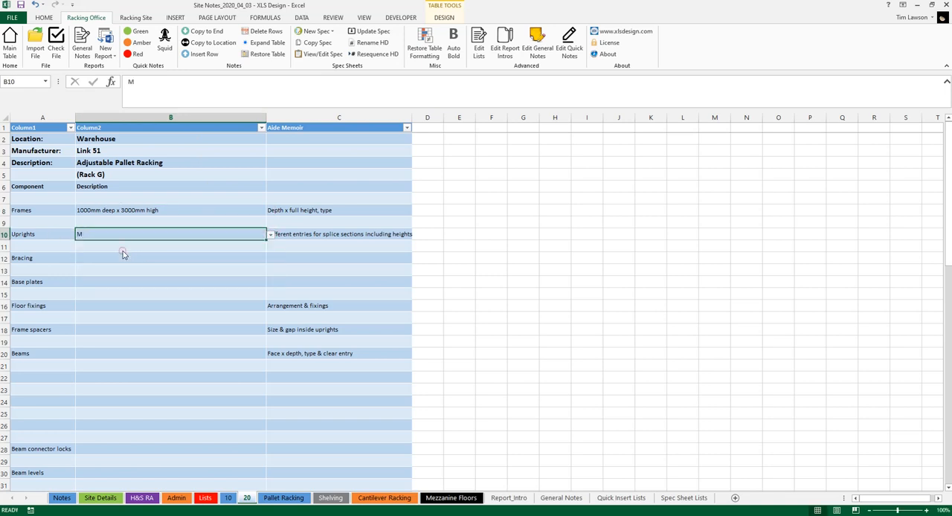
left_click(149, 259)
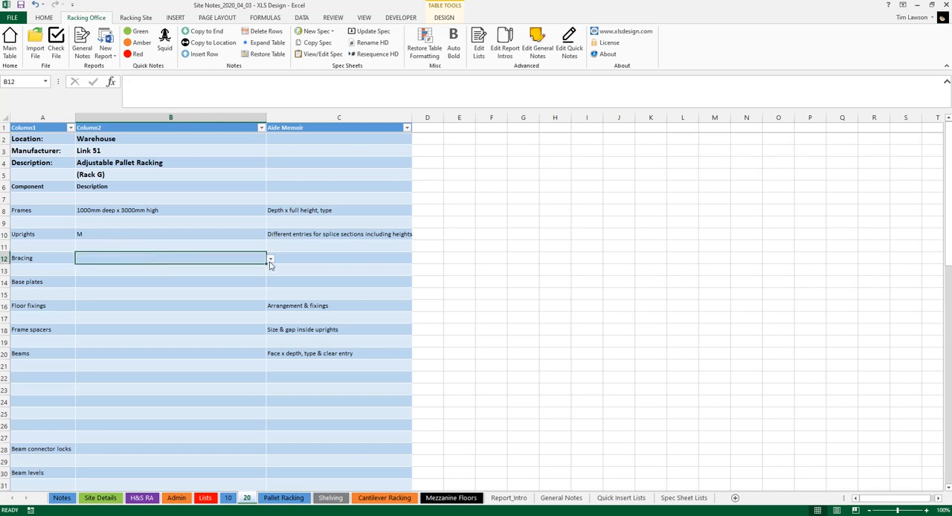
left_click(270, 259)
left_click(213, 275)
Step: Set the base plates to B2 on the spec sheet
left_click(217, 281)
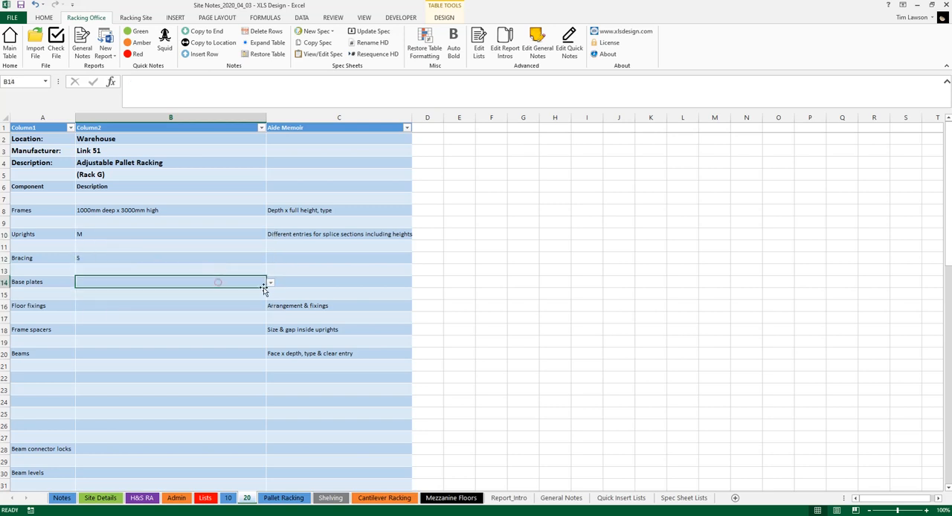
left_click(271, 283)
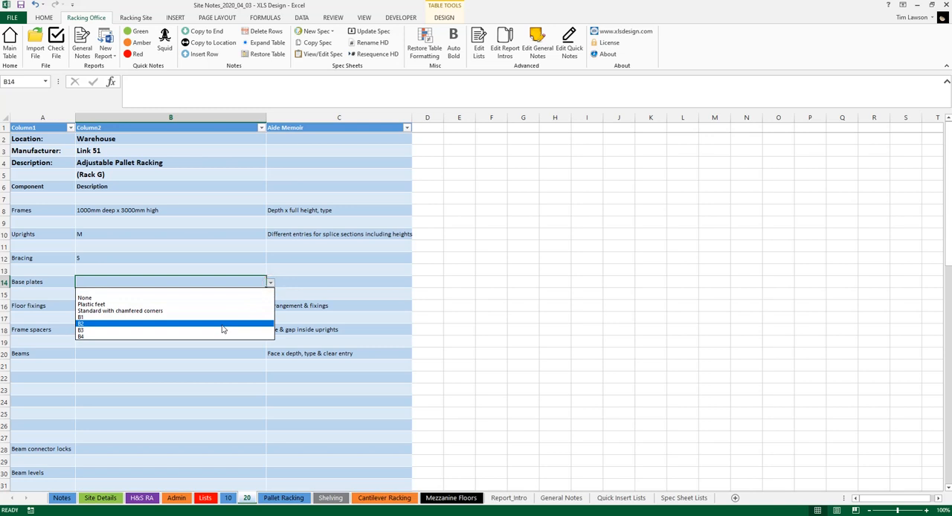
left_click(221, 324)
Step: Set the floor fixings to "1 bolt per base plate" on the spec sheet
left_click(224, 306)
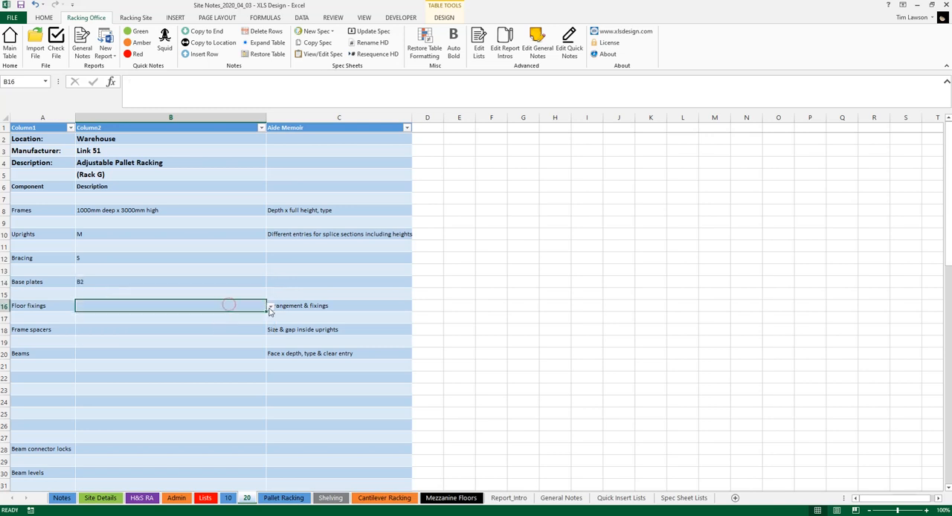
left_click(270, 306)
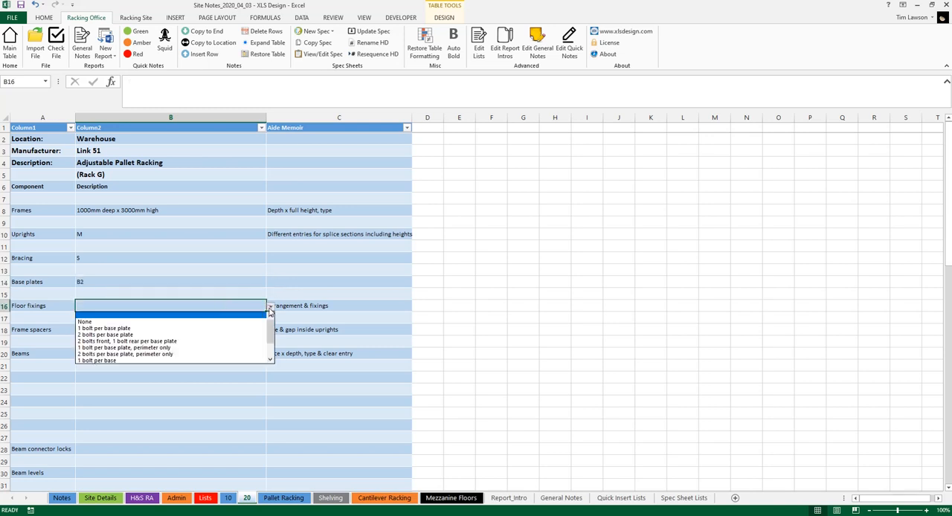
left_click(219, 328)
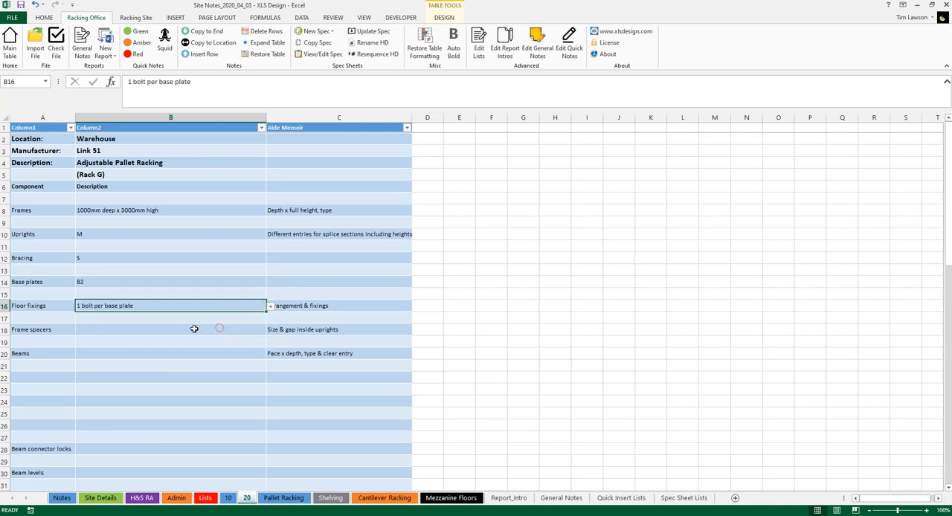
Step: Look through the remaining component rows of the spec sheet, from frame spacers down to load notices
left_click(150, 329)
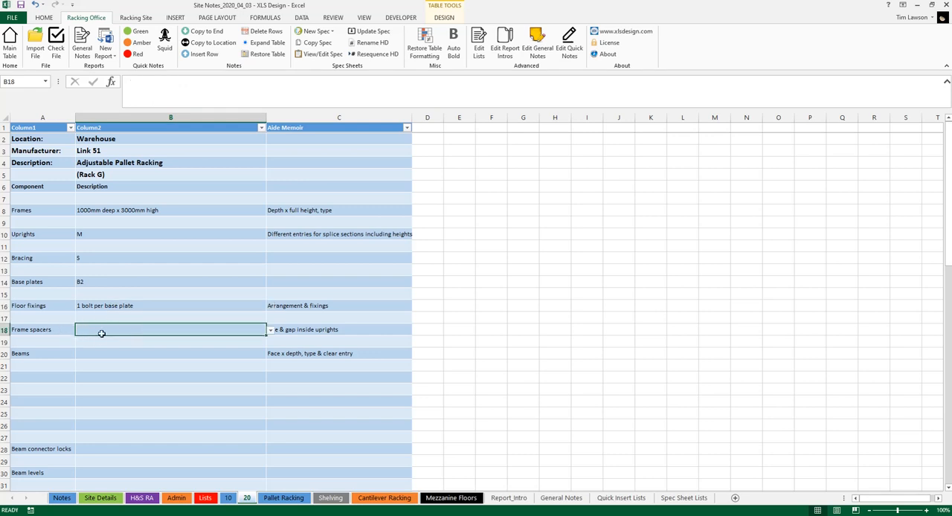
left_click(47, 330)
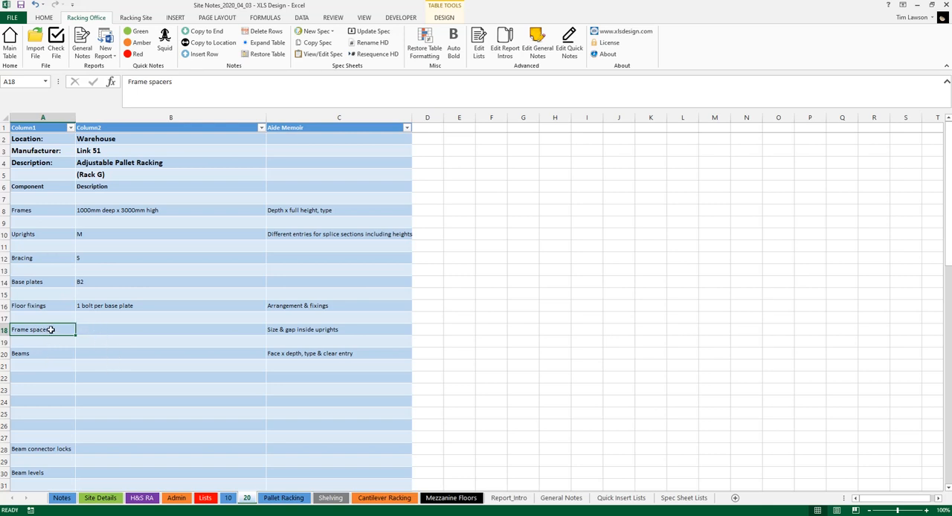
scroll(39, 269, "down", 10)
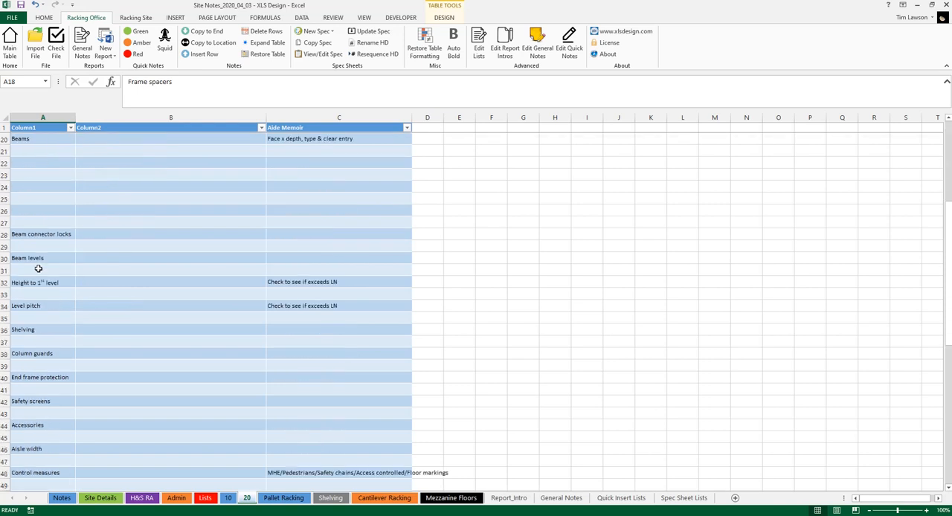
scroll(37, 260, "down", 4)
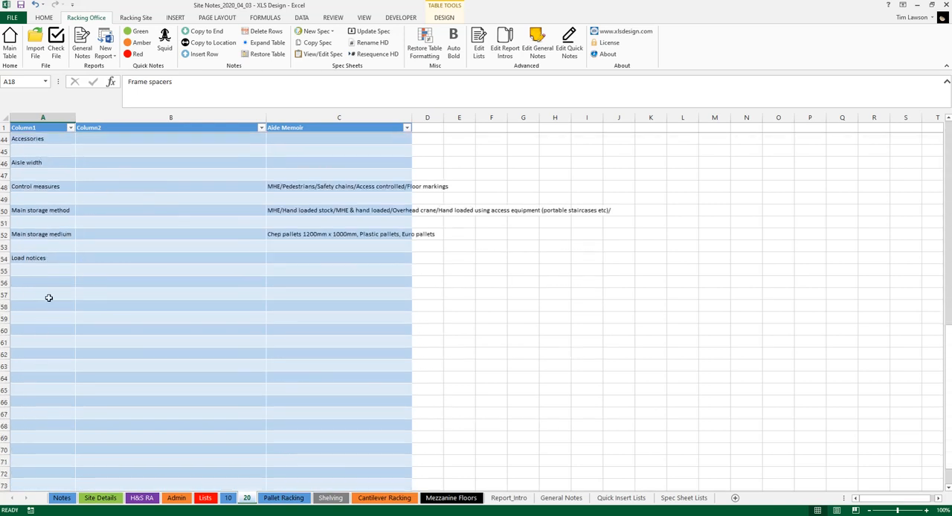
scroll(47, 249, "up", 3)
left_click(37, 222)
left_click(47, 199)
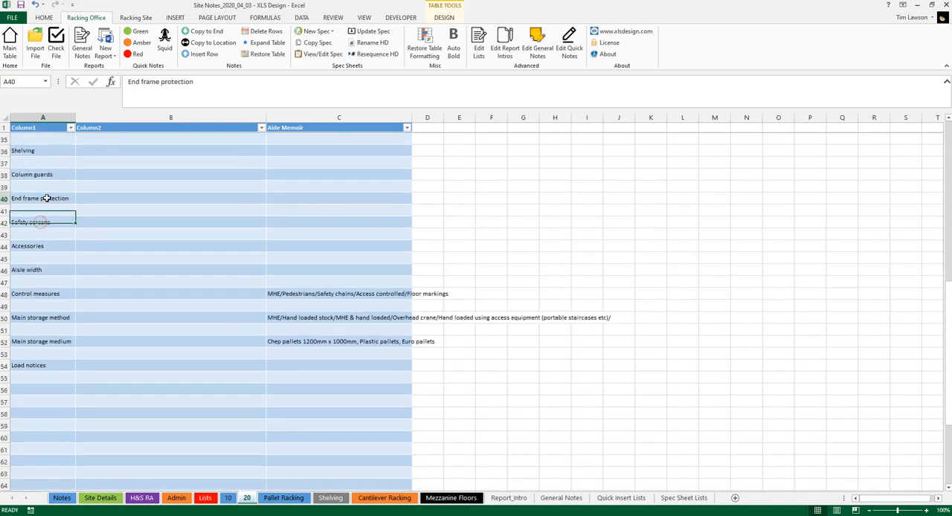
scroll(52, 202, "up", 3)
scroll(54, 202, "up", 6)
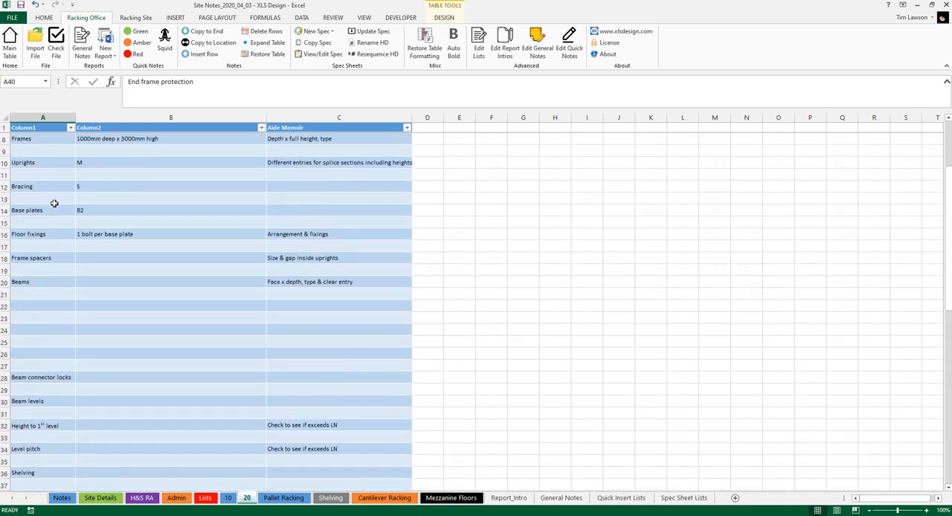
scroll(65, 209, "up", 1)
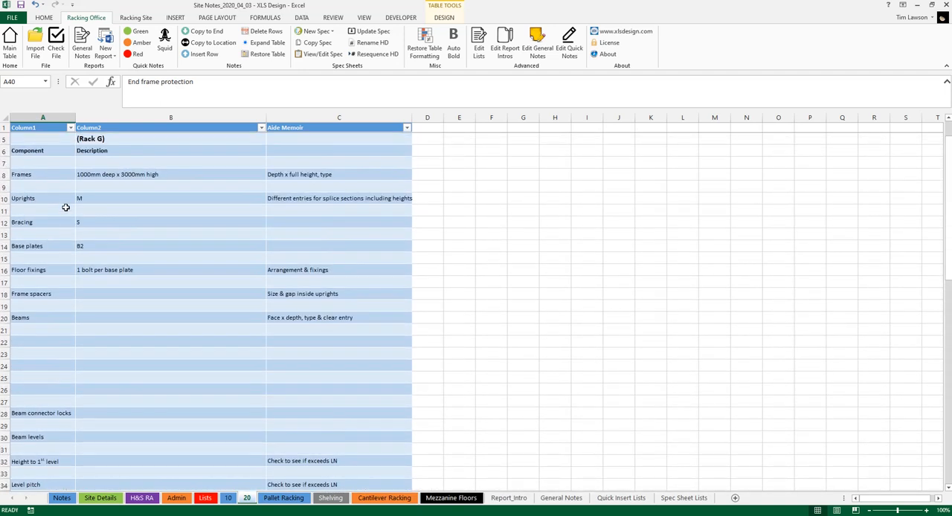
Step: Set the beams to "90mm x 50mm box, 2700mm clear entry" and the beam connector locks to "XL LP 86 XC"
left_click(107, 318)
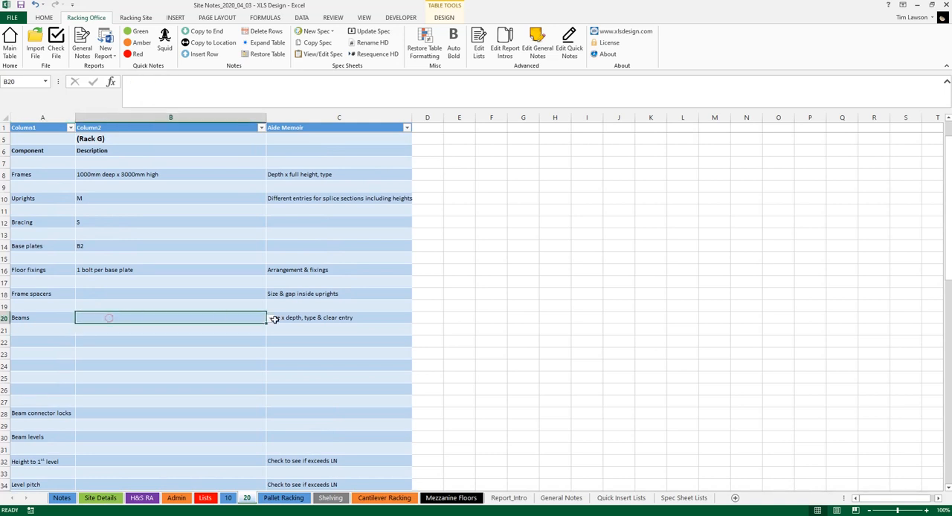
left_click(270, 319)
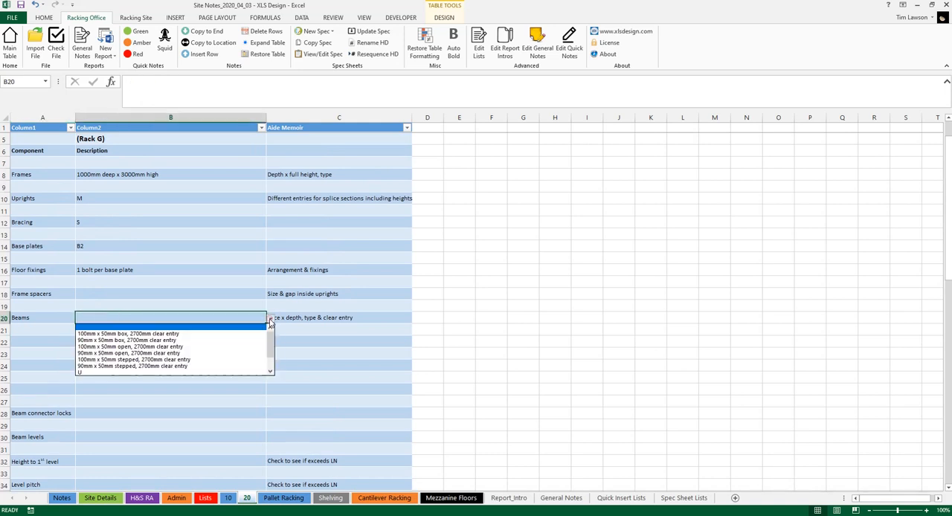
left_click(235, 341)
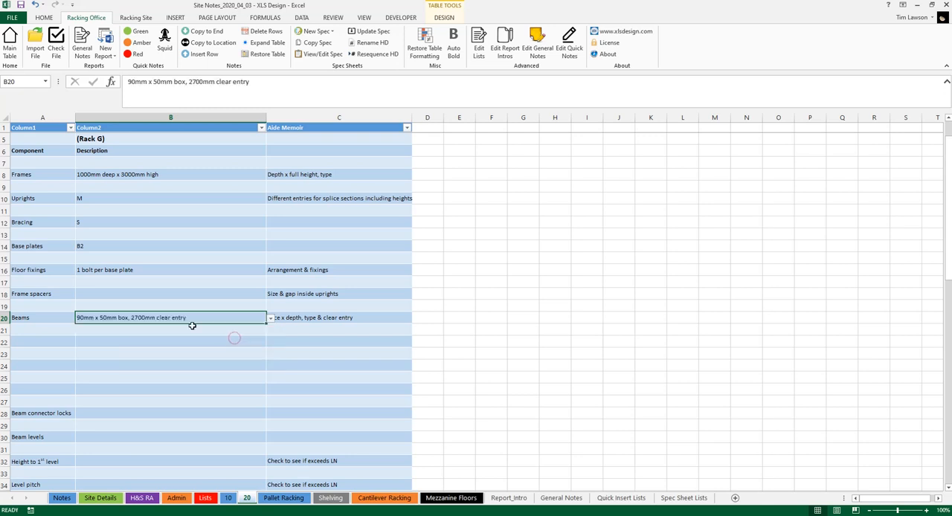
scroll(186, 324, "down", 3)
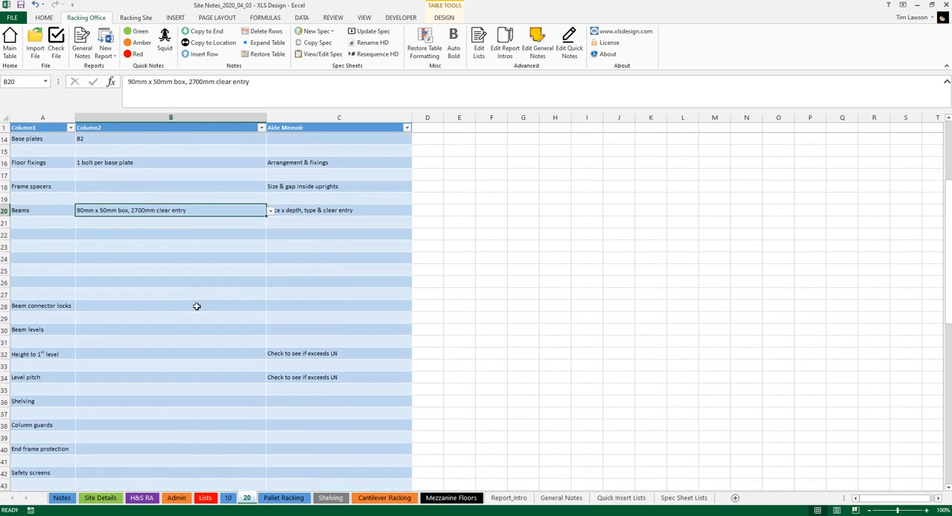
left_click(196, 306)
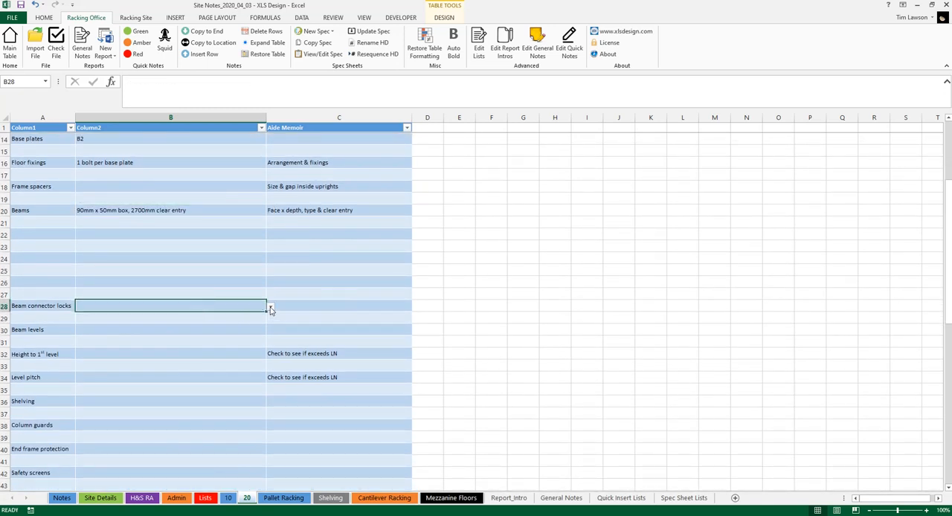
left_click(271, 307)
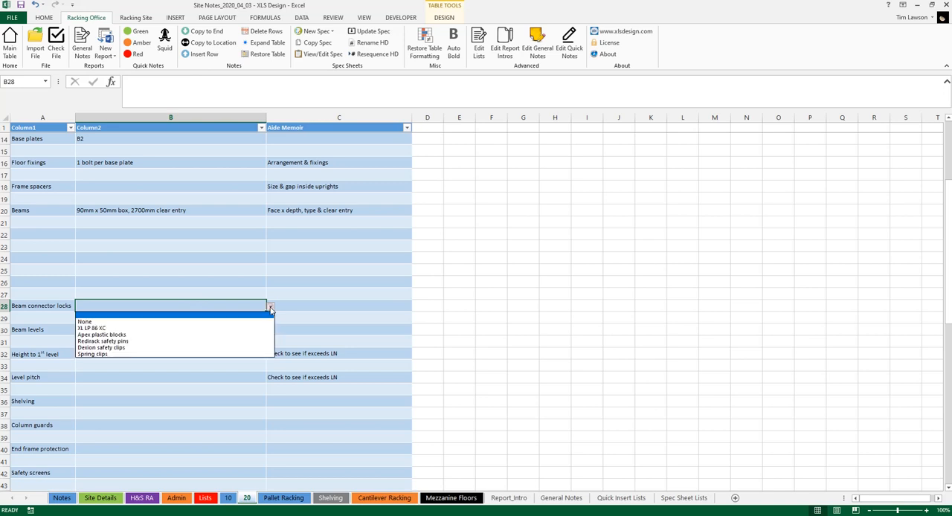
left_click(189, 326)
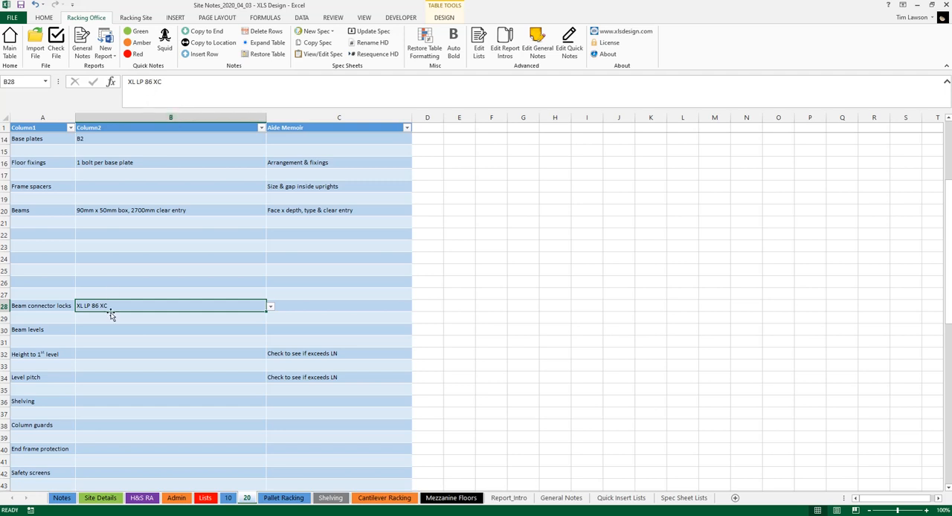
Step: Set the beam levels to 2 and the height to 1st level to 1000mm
left_click(140, 330)
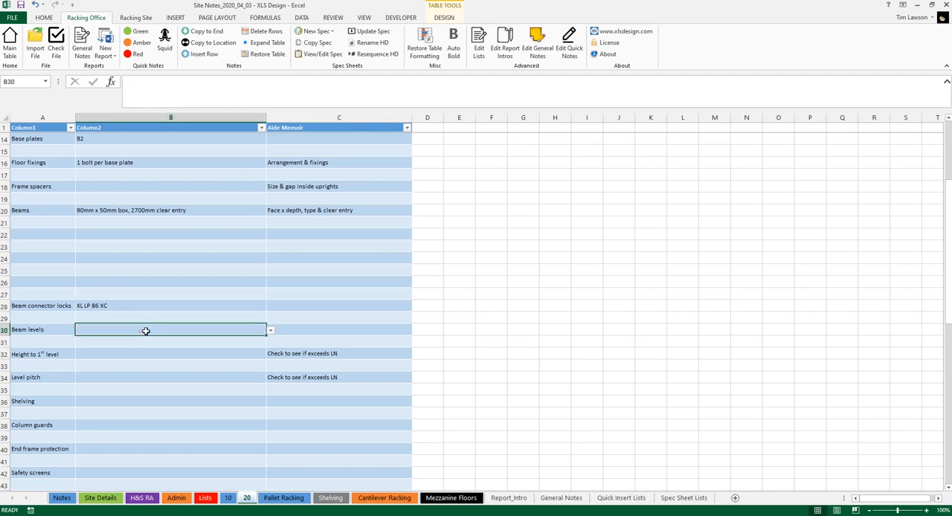
left_click(270, 330)
left_click(216, 357)
left_click(227, 354)
left_click(270, 355)
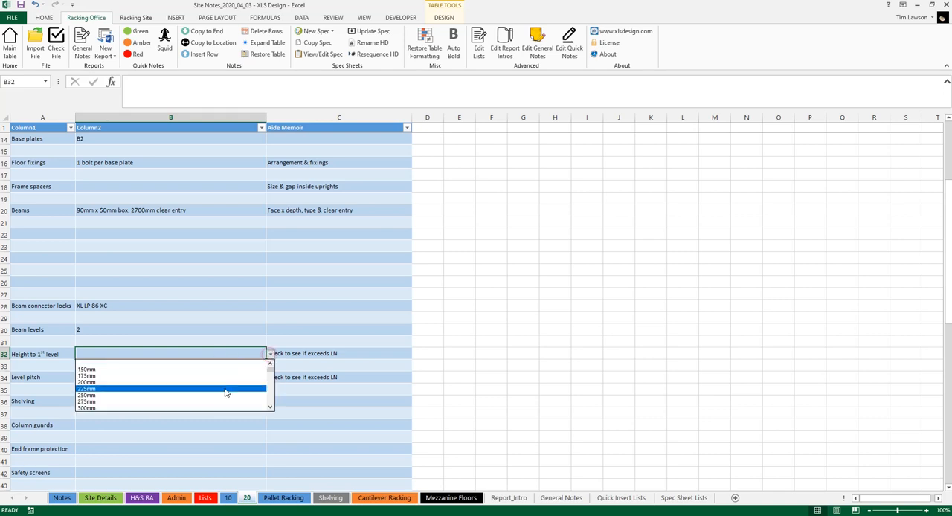
left_click(272, 392)
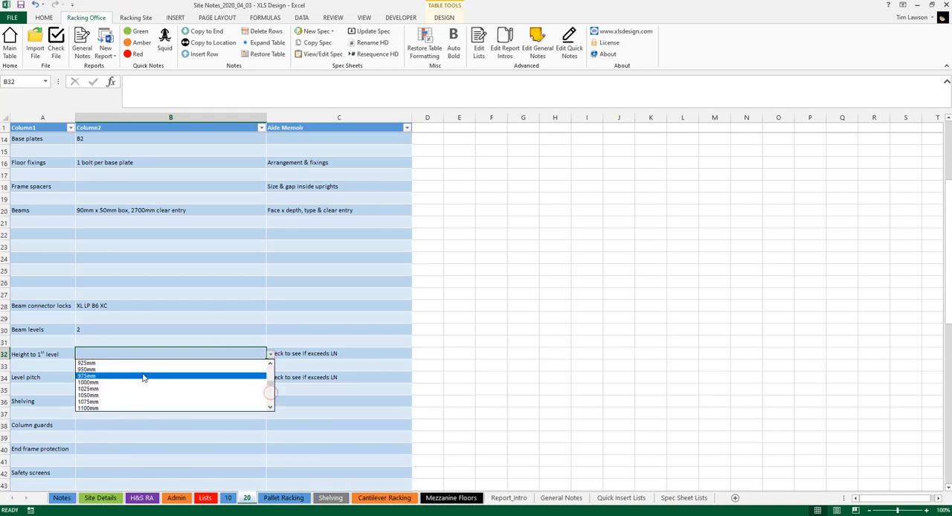
left_click(143, 384)
Step: Set the level pitch to 1450mm on the spec sheet
left_click(199, 379)
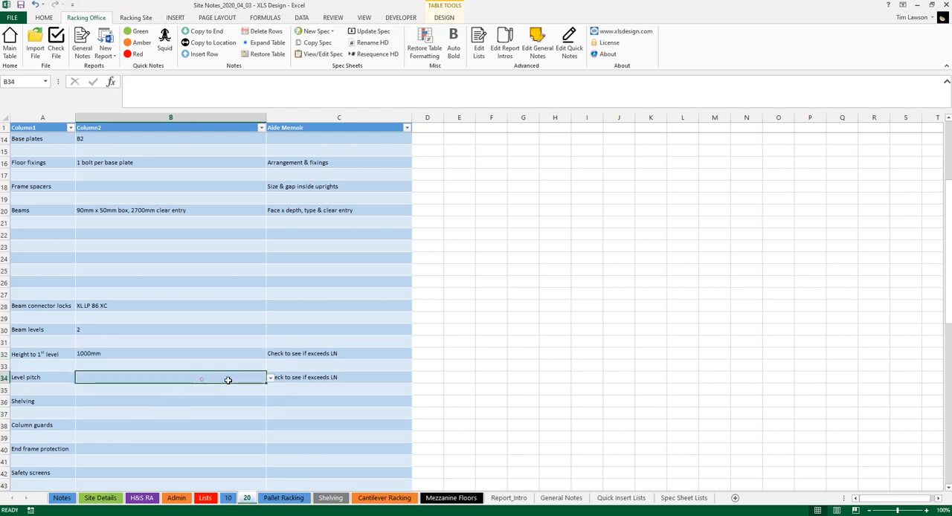
left_click(269, 378)
left_click(270, 418)
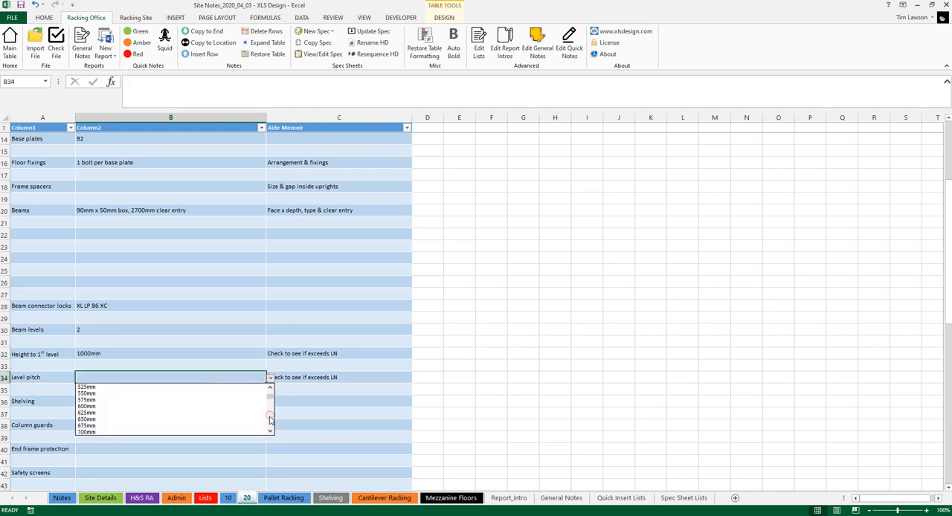
left_click(269, 417)
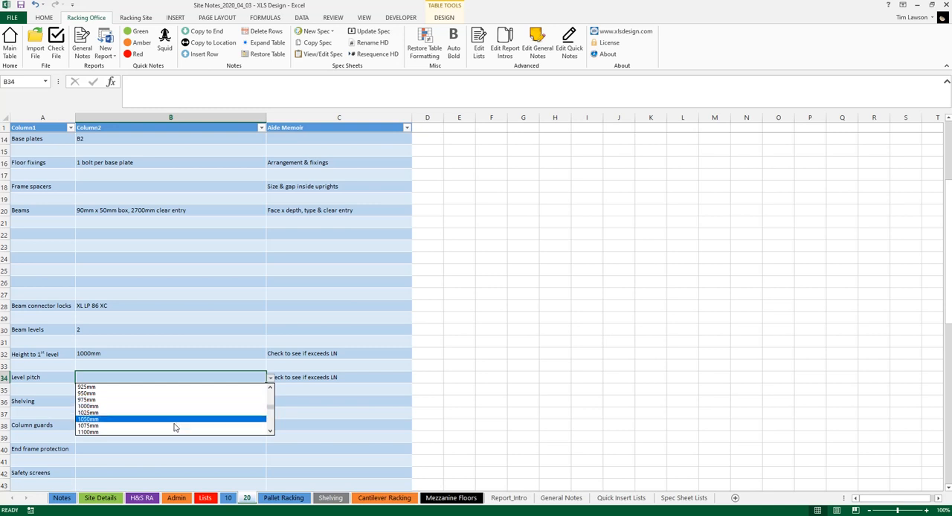
left_click(269, 425)
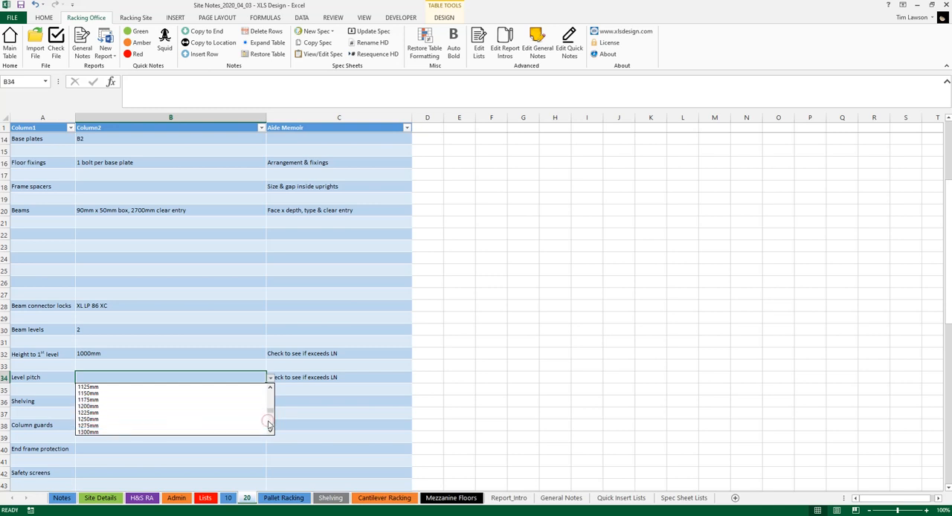
left_click(269, 425)
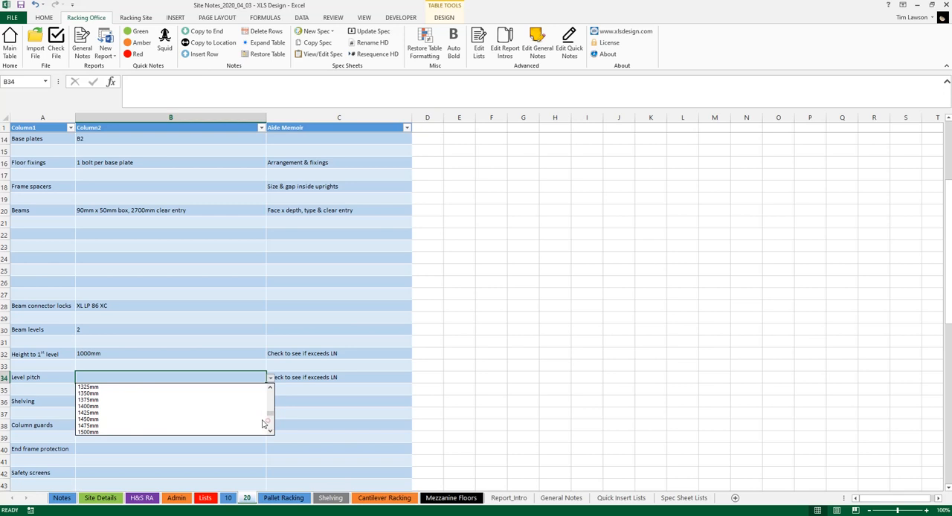
left_click(153, 419)
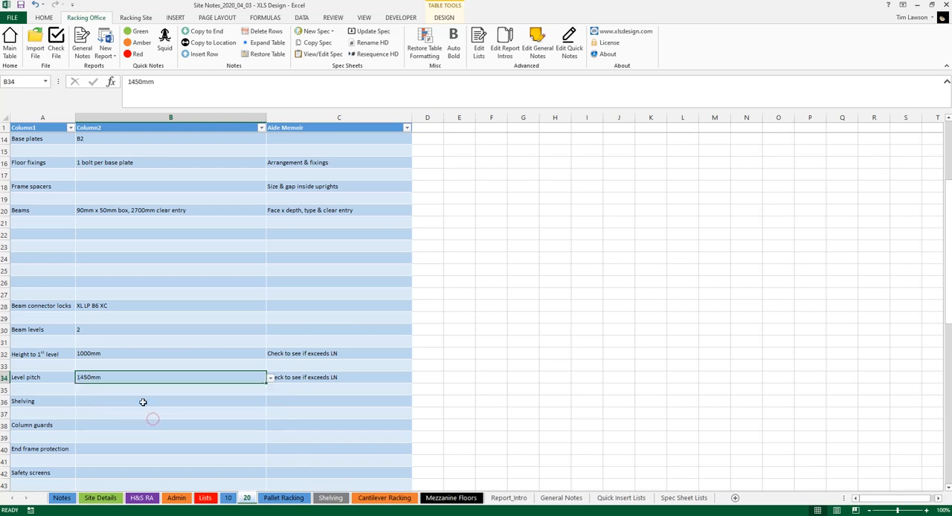
Step: View the preset options available for the shelving entry, leaving it blank
scroll(142, 399, "down", 1)
scroll(141, 398, "down", 1)
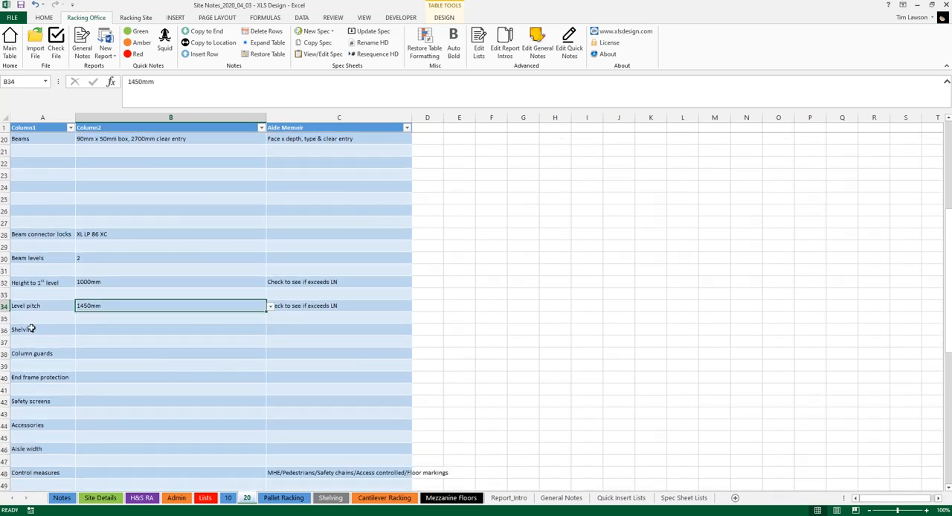
scroll(70, 372, "down", 3)
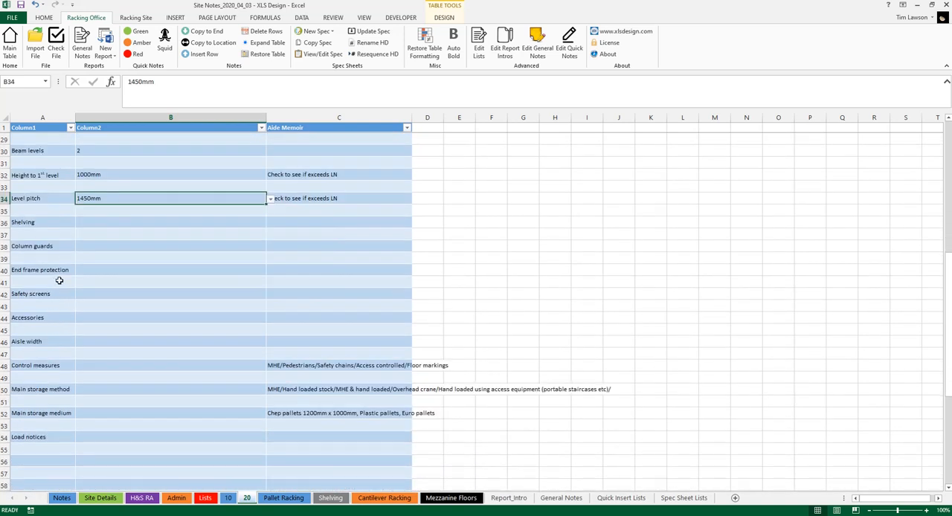
left_click(119, 222)
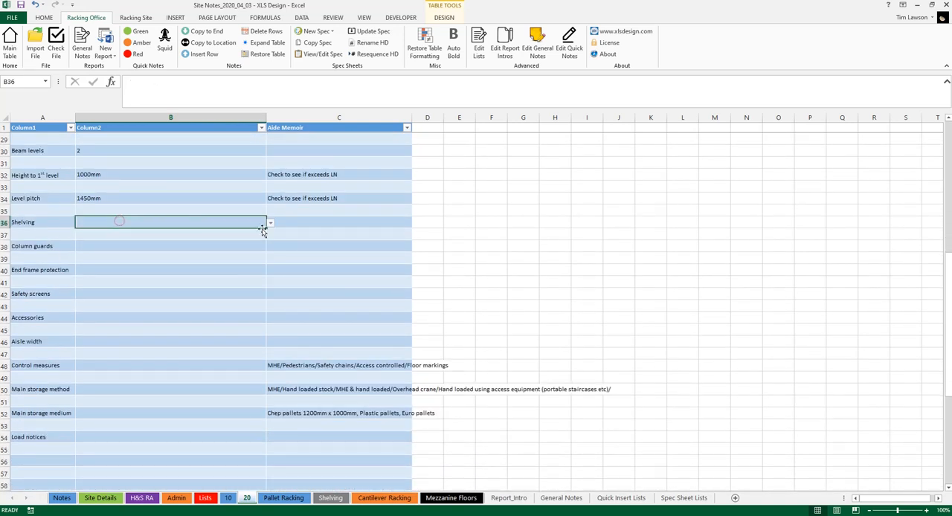
left_click(270, 224)
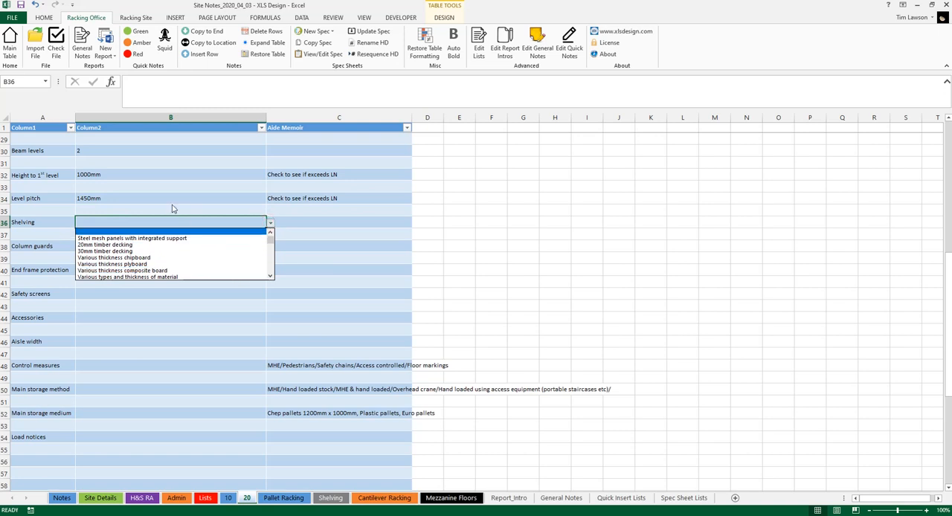
left_click(270, 223)
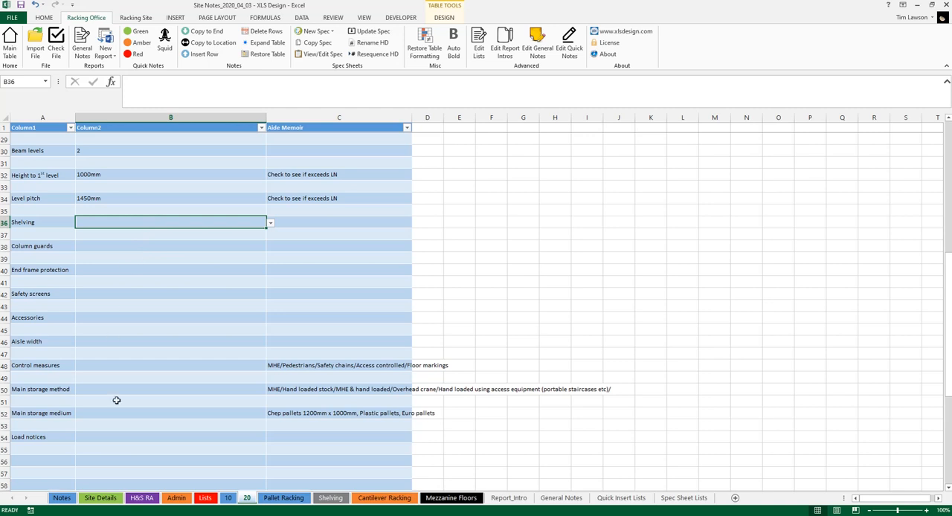
Step: Set the load notices to "Not displayed" on the spec sheet
left_click(140, 436)
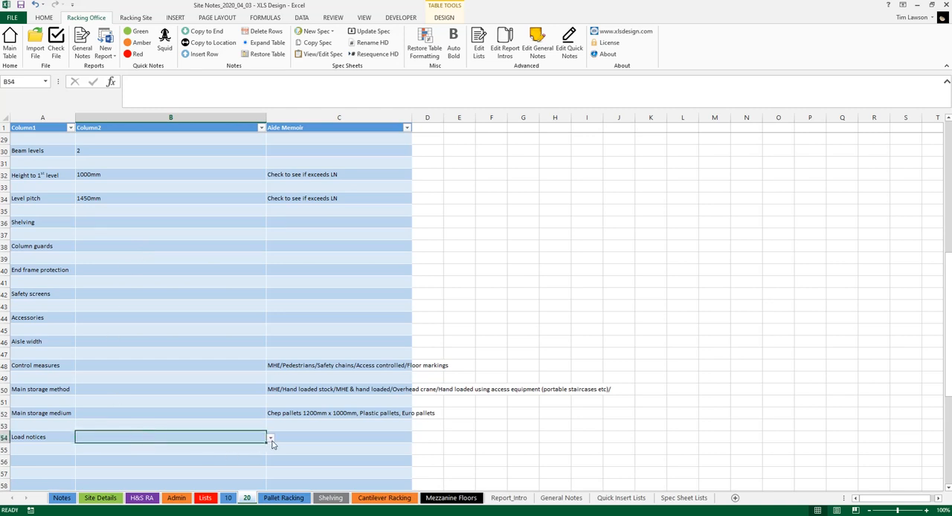
left_click(271, 440)
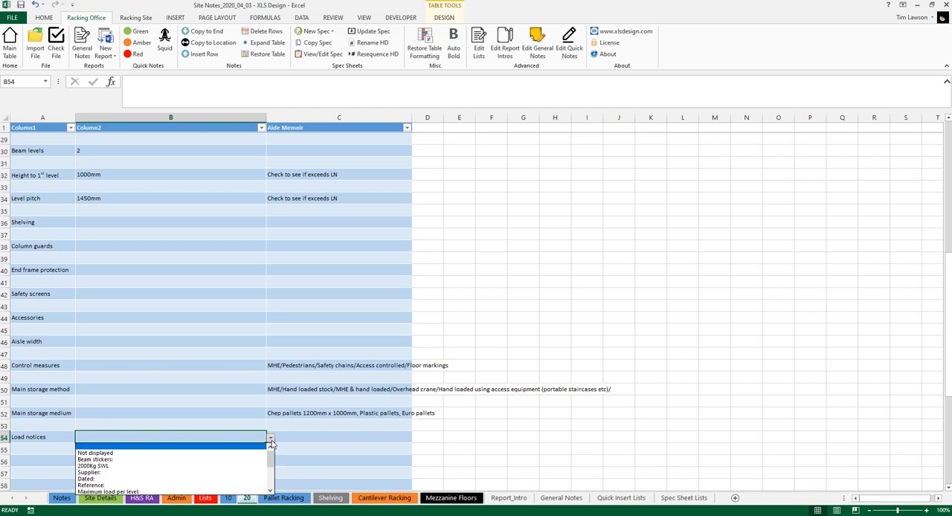
left_click(216, 455)
scroll(244, 312, "down", 3)
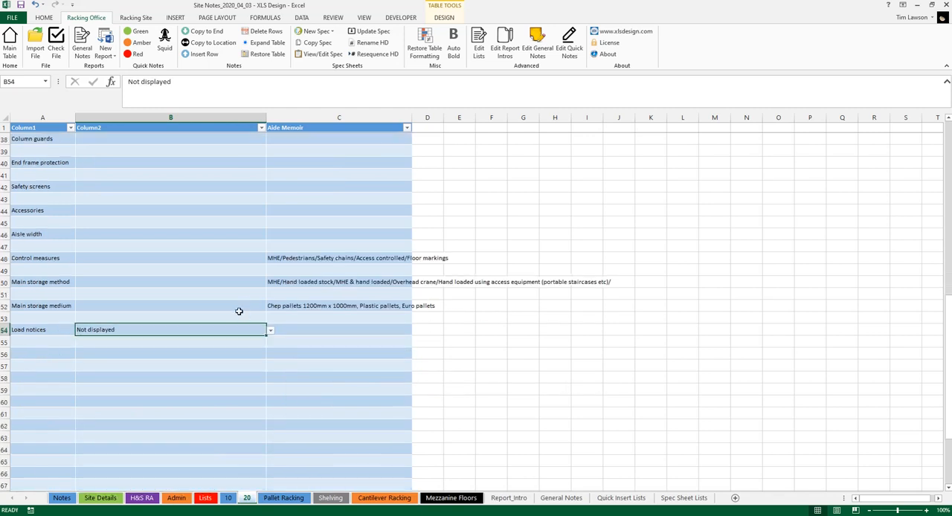
scroll(238, 311, "down", 2)
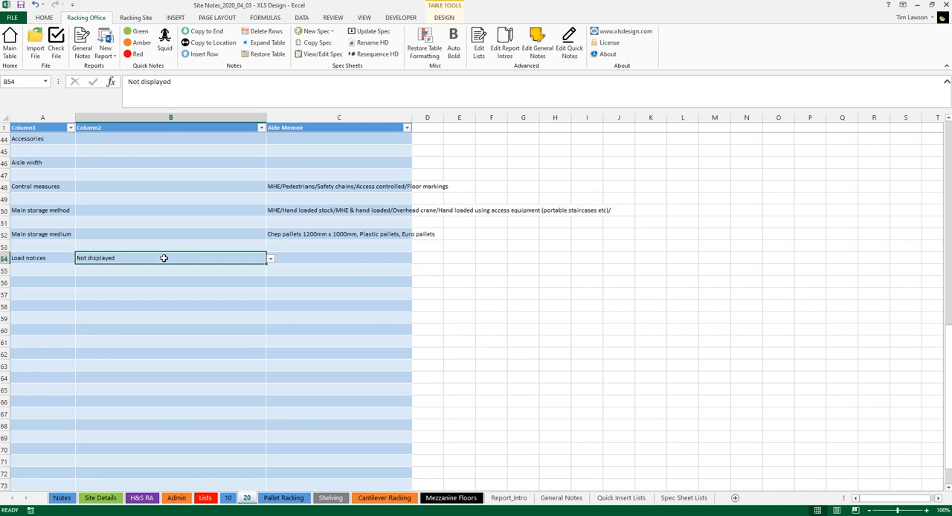
Step: Add "Beam stickers:" and "2000Kg SWL" in B55 and B56, beneath the load notices entry on the spec sheet
left_click(177, 273)
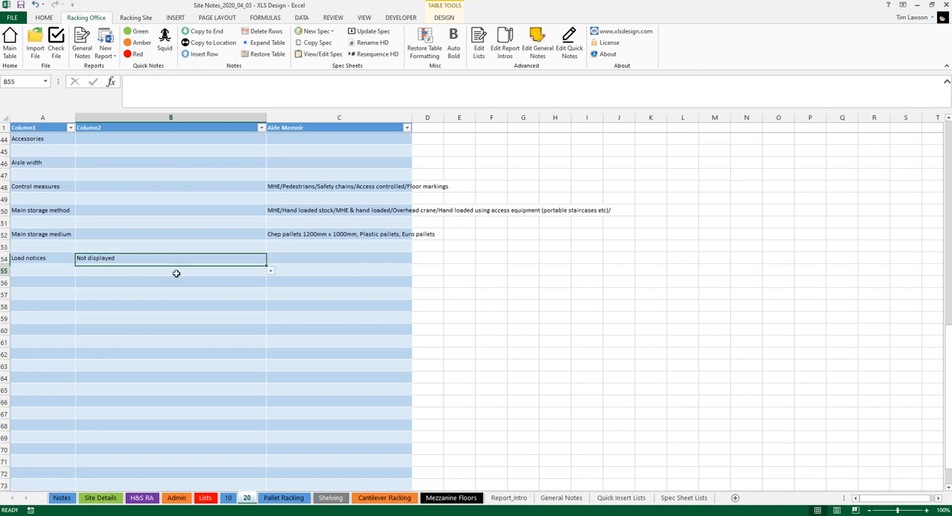
left_click(269, 273)
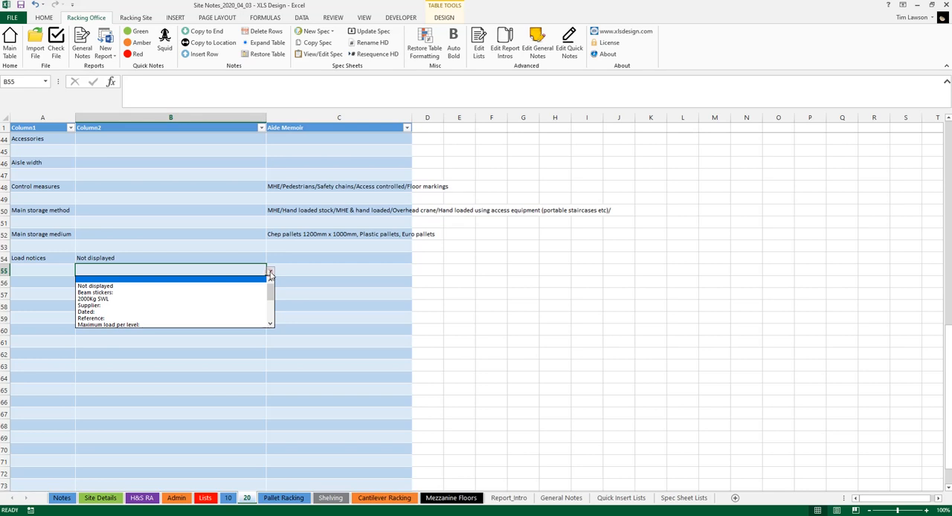
left_click(166, 292)
left_click(191, 281)
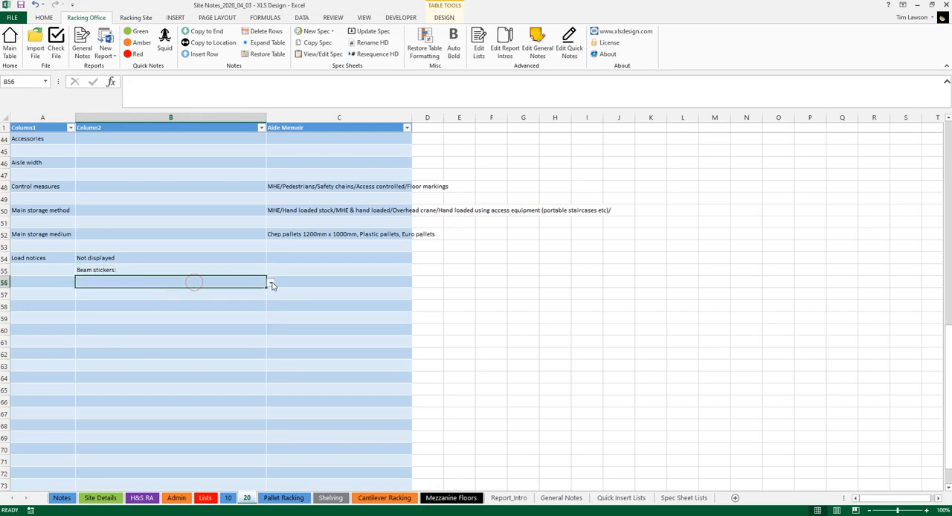
left_click(270, 283)
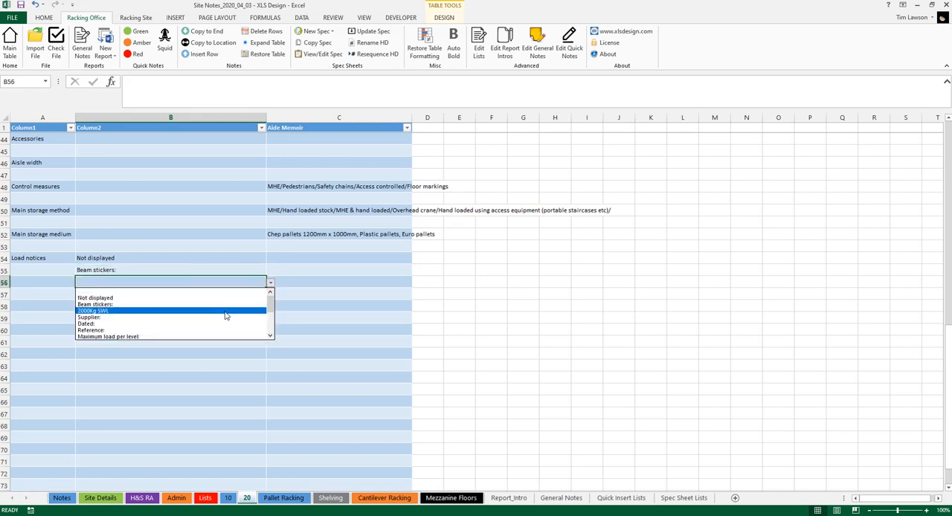
left_click(226, 310)
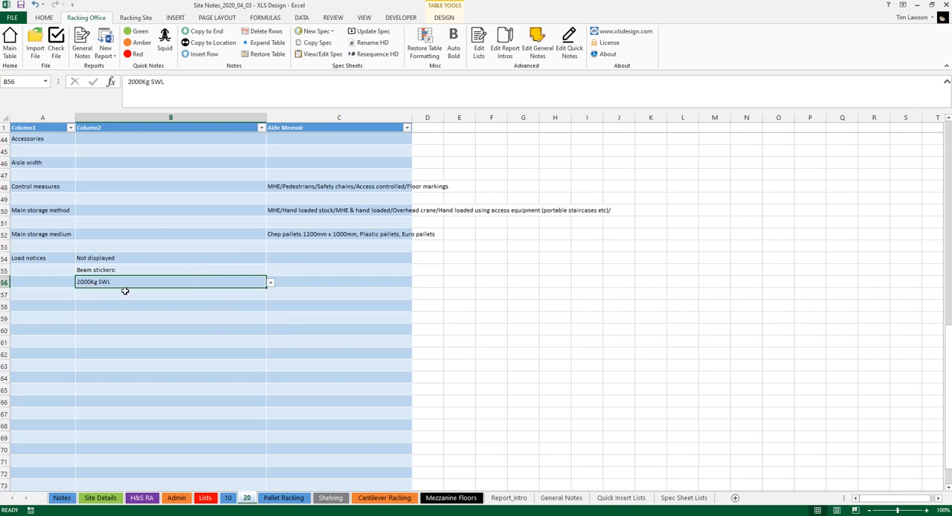
left_click(119, 269)
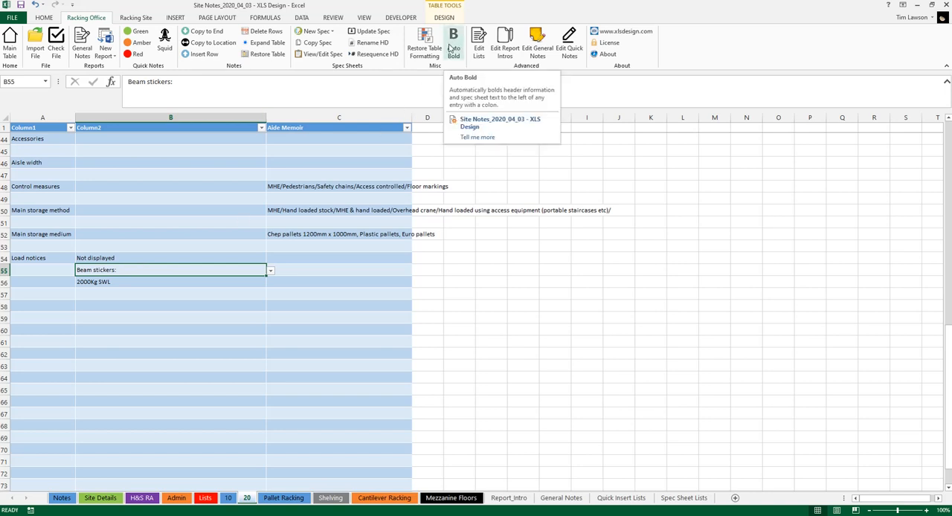
Step: Return to the Notes sheet and apply Auto Bold formatting to the workbook's notes and spec sheets
left_click(62, 498)
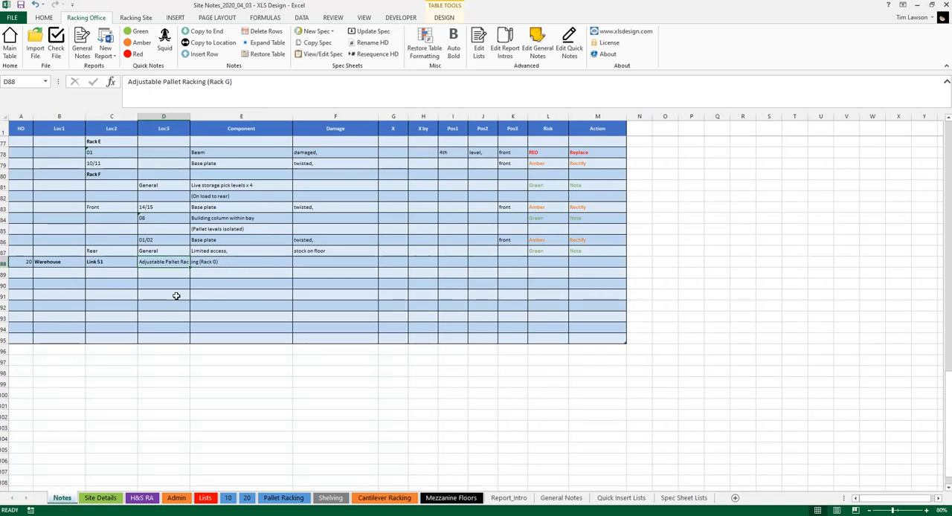
left_click(124, 262)
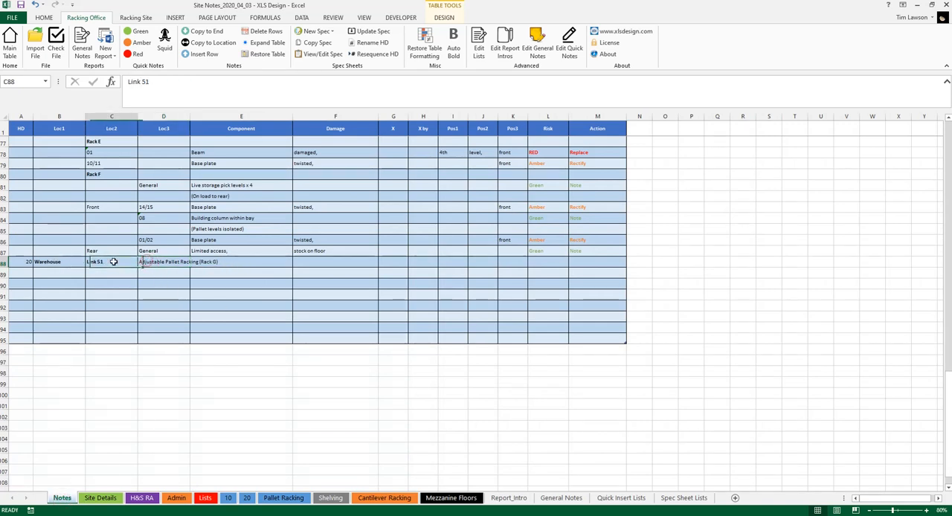
left_click(71, 263)
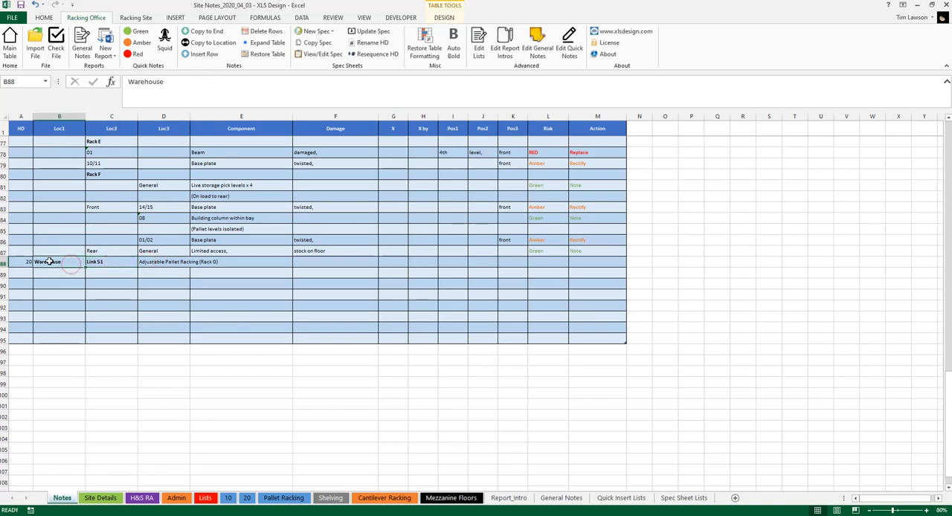
left_click(148, 264)
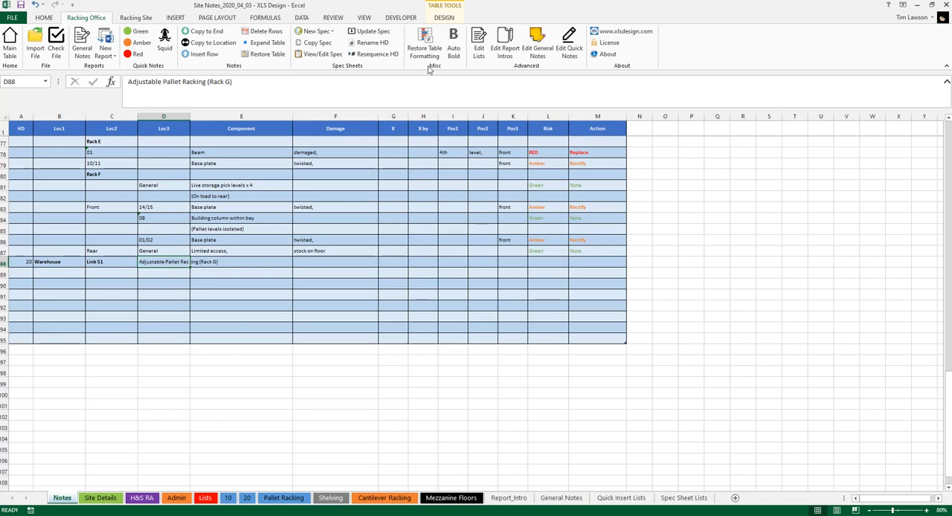
left_click(452, 41)
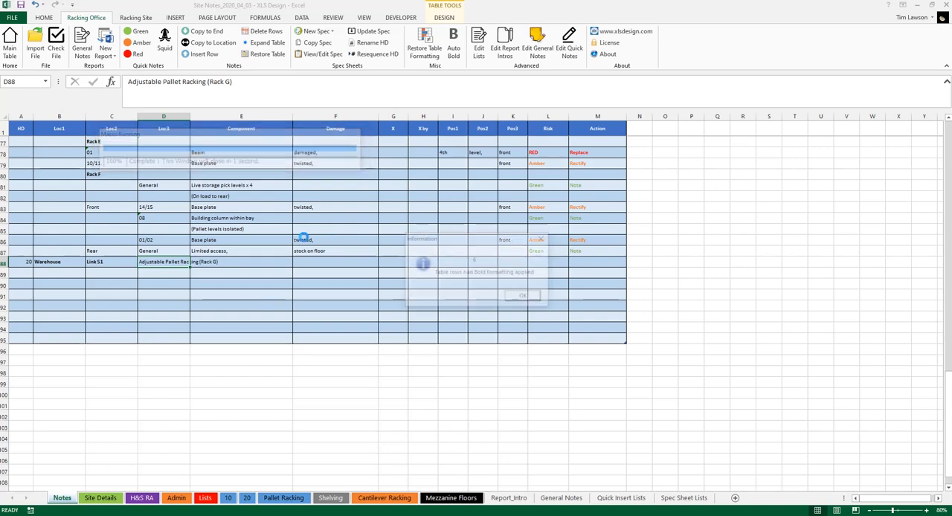
left_click(525, 298)
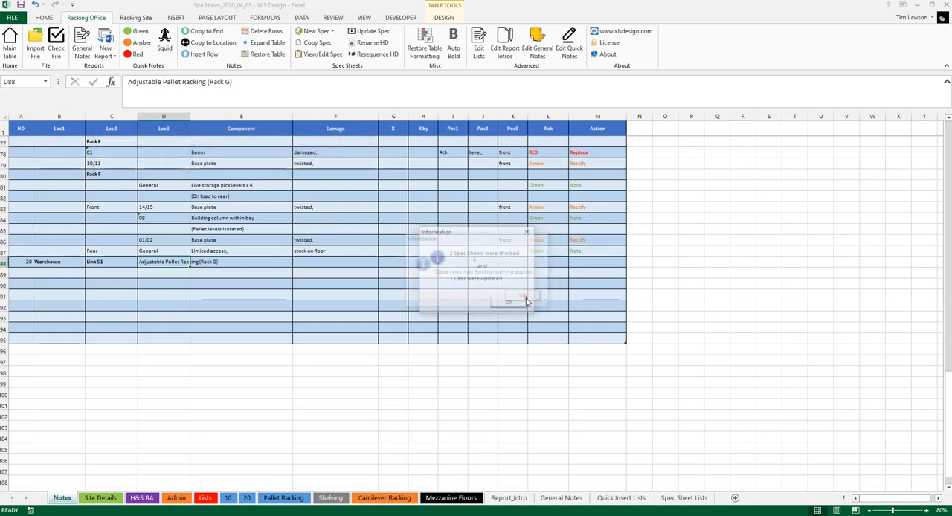
left_click(514, 304)
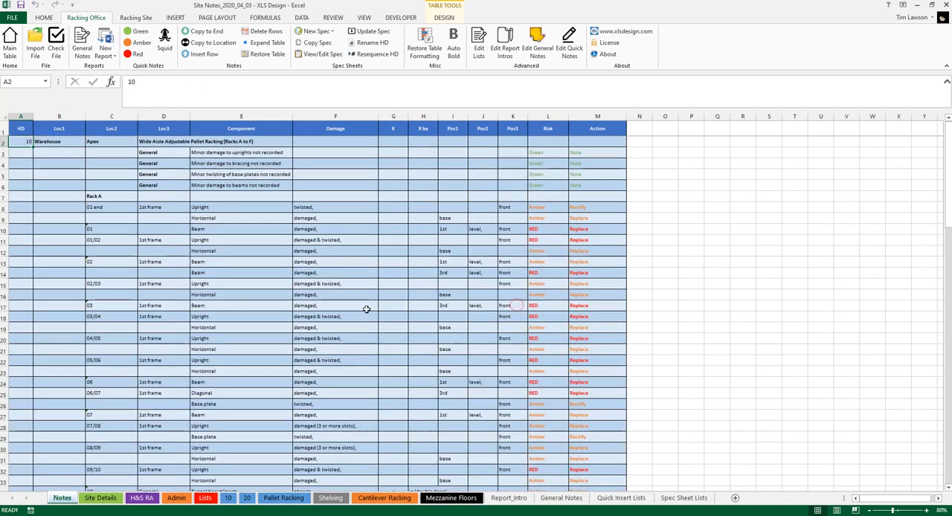
Step: Check the bold formatting on the Link 51 row in the Notes table and on its linked spec sheet
scroll(195, 228, "down", 11)
scroll(183, 225, "down", 16)
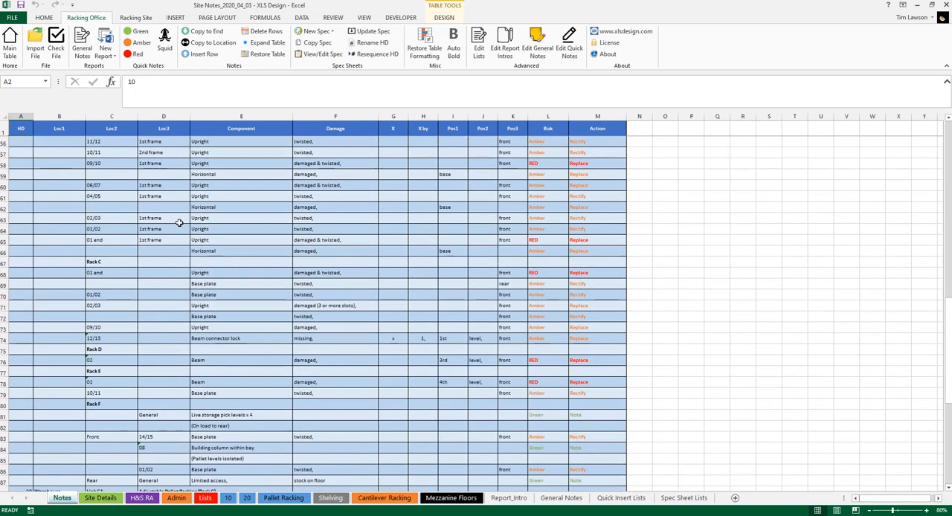
scroll(173, 217, "up", 2)
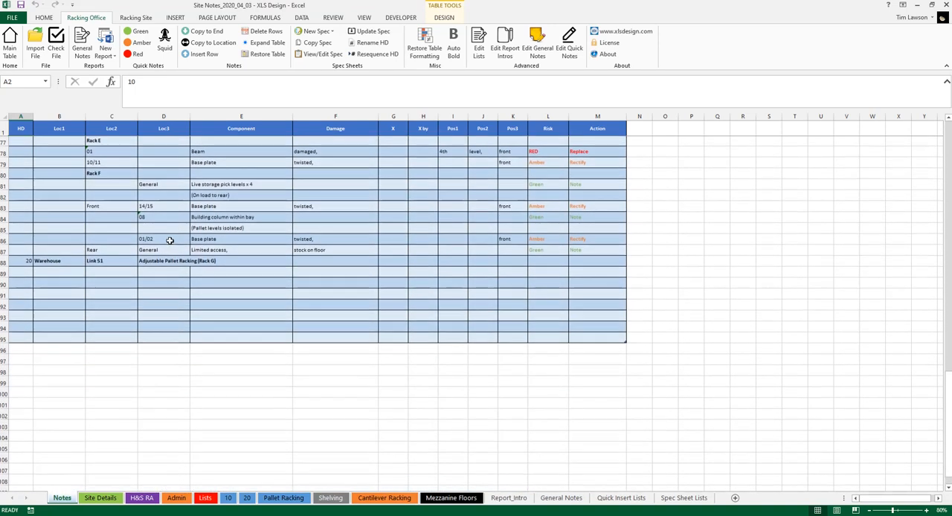
left_click(168, 262)
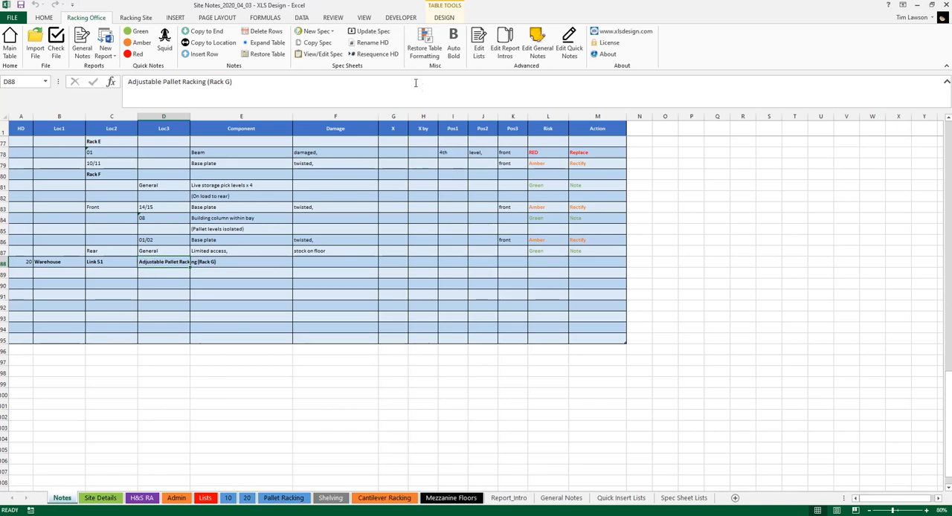
left_click(324, 55)
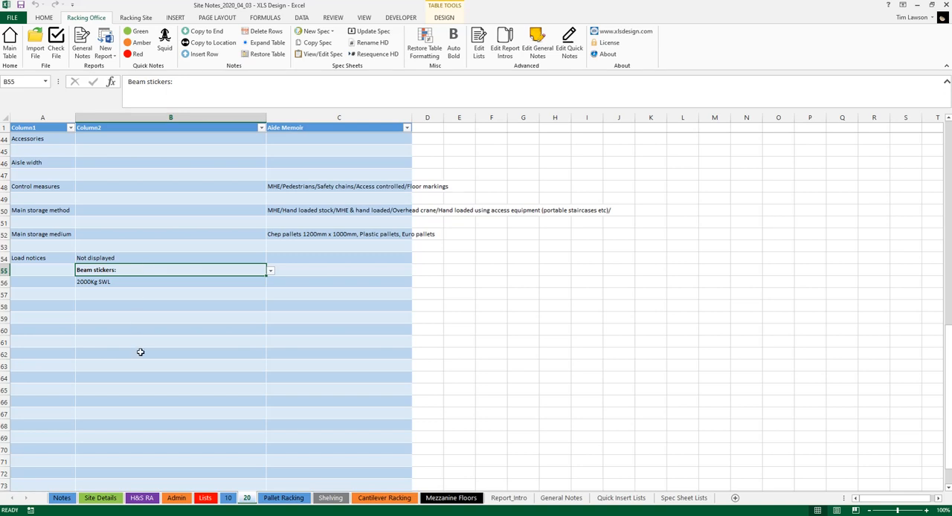
left_click(64, 498)
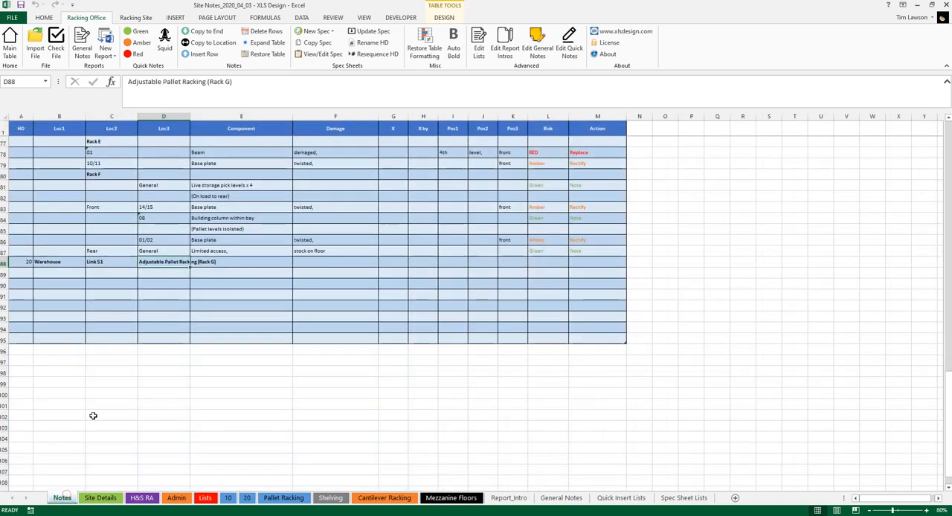
Step: Create a full report from the site notes with the Adjustable Pallet Racking introduction
left_click(117, 262)
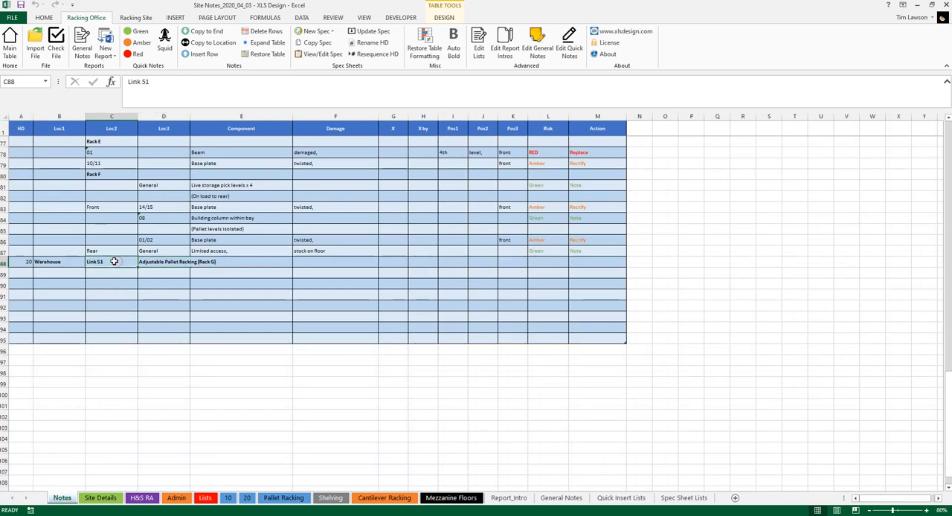
left_click(106, 55)
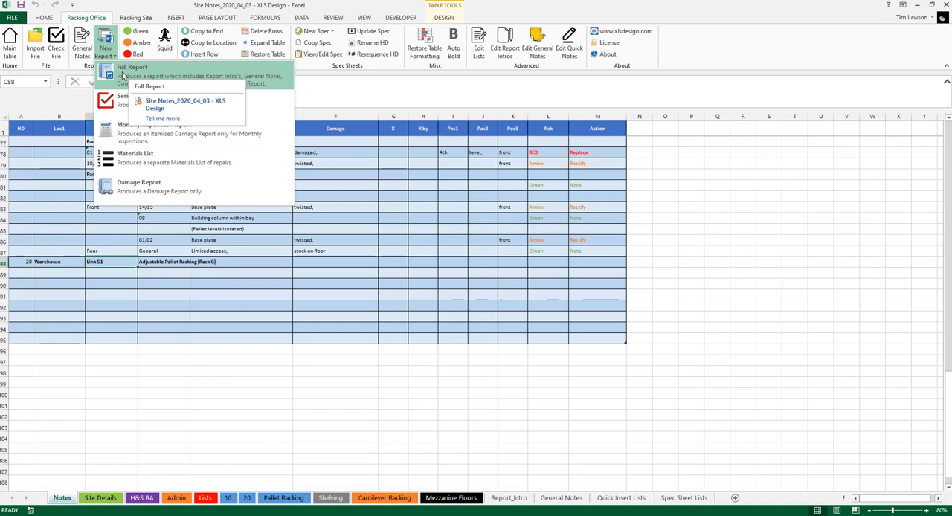
left_click(130, 73)
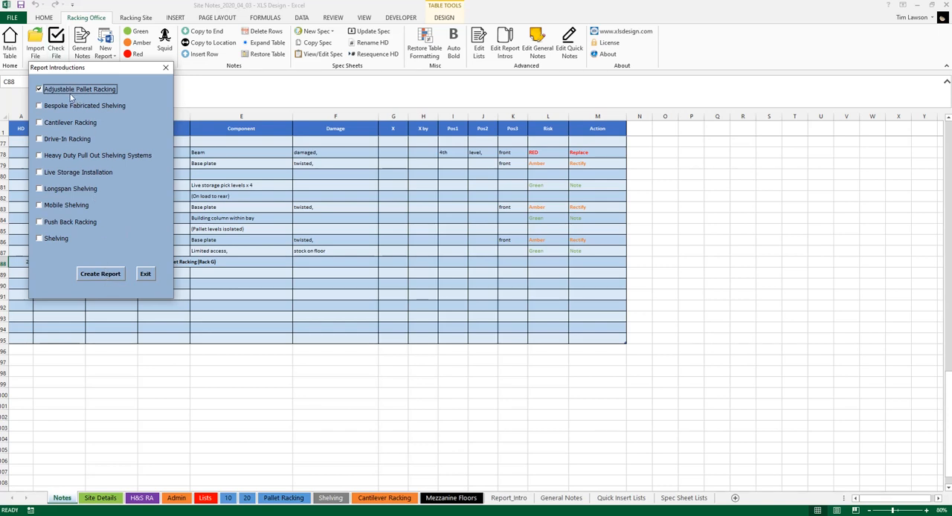
left_click(105, 275)
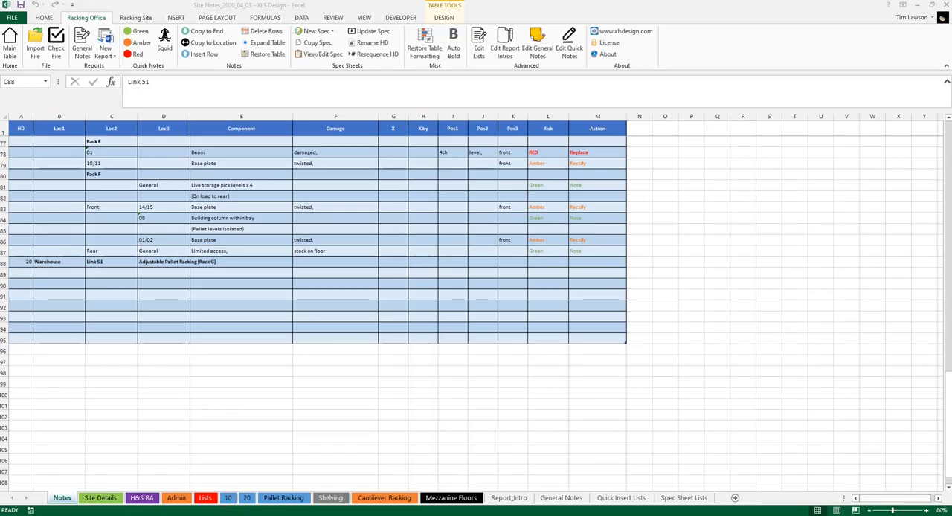
Step: Maximize the generated Word report and examine its introductions, component specifications and itemised damage through the Link 51 Rack G section
left_click_drag(0, 25, 526, 25)
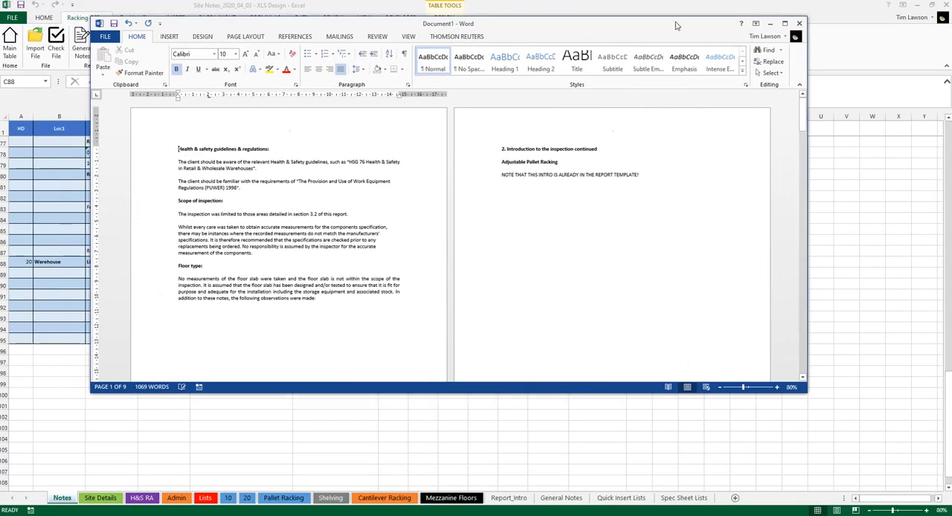
left_click(785, 25)
scroll(528, 184, "down", 8)
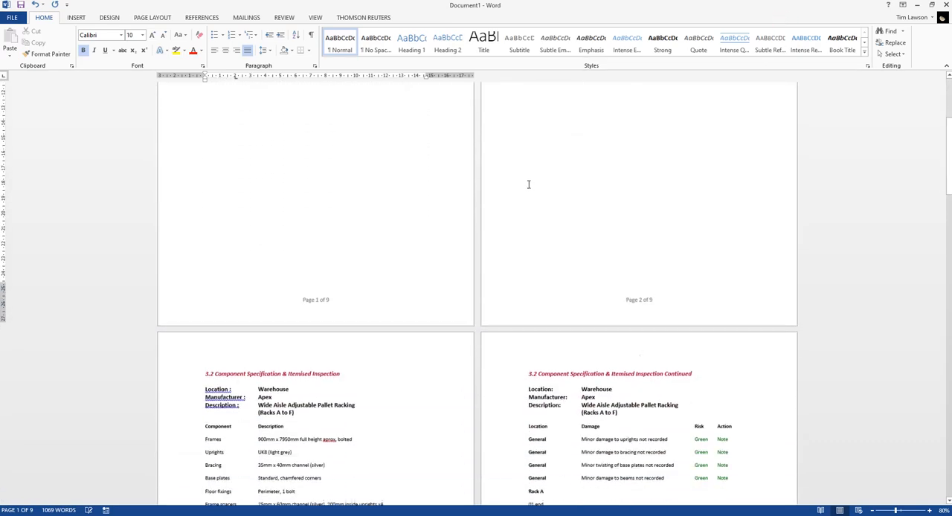
scroll(529, 179, "down", 3)
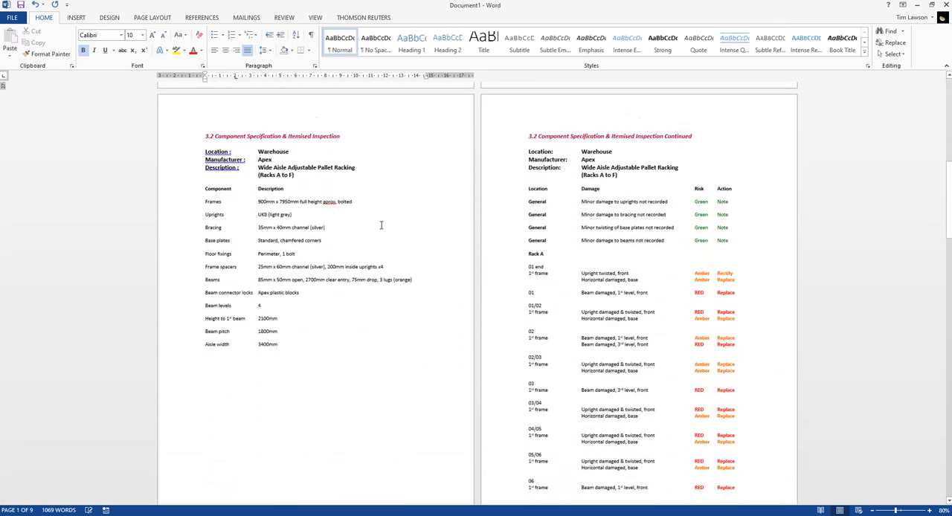
scroll(628, 190, "down", 10)
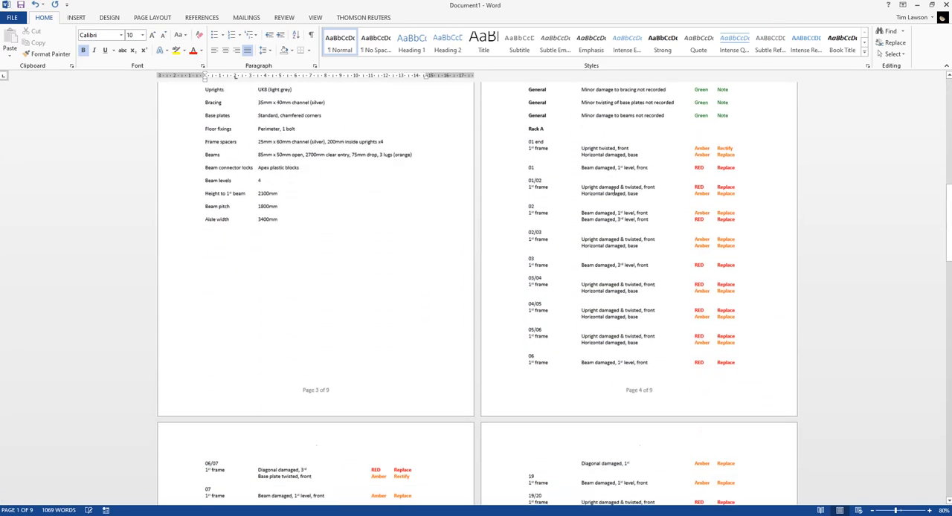
scroll(481, 243, "down", 10)
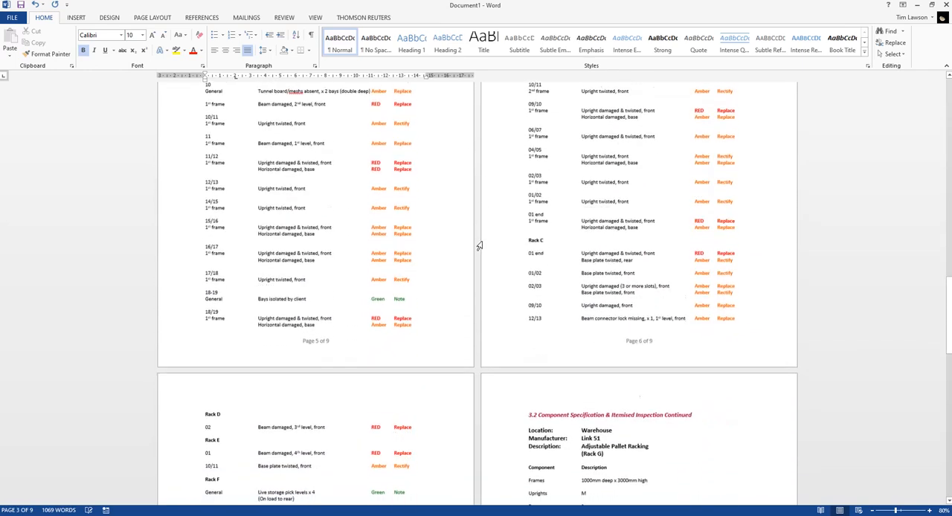
scroll(523, 170, "down", 1)
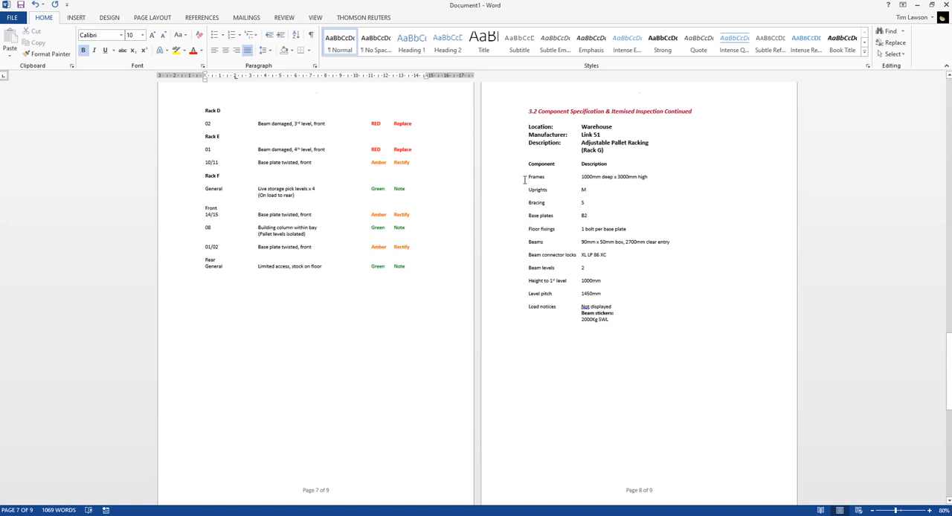
scroll(519, 236, "down", 6)
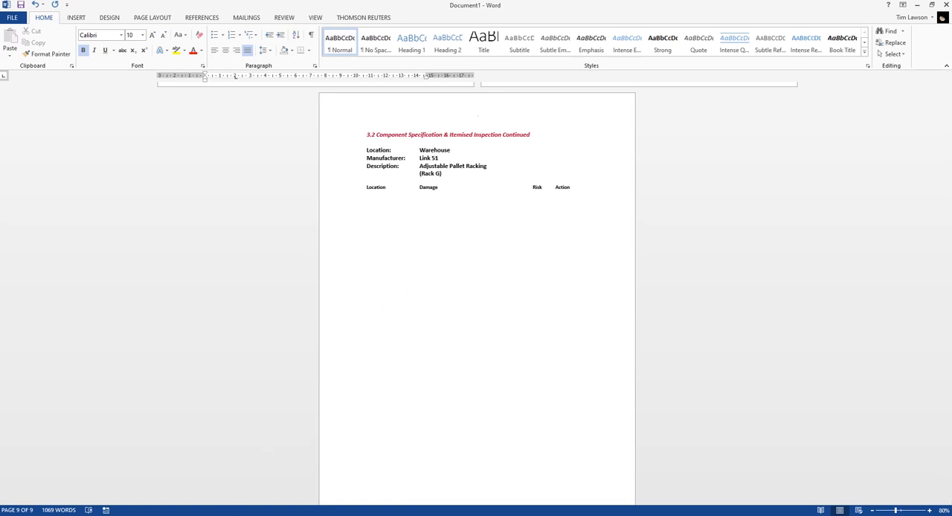
Step: Switch back to the Notes sheet in Excel and select the HD cell A89 below the Link 51 row
mouse_move(180, 513)
left_click(174, 489)
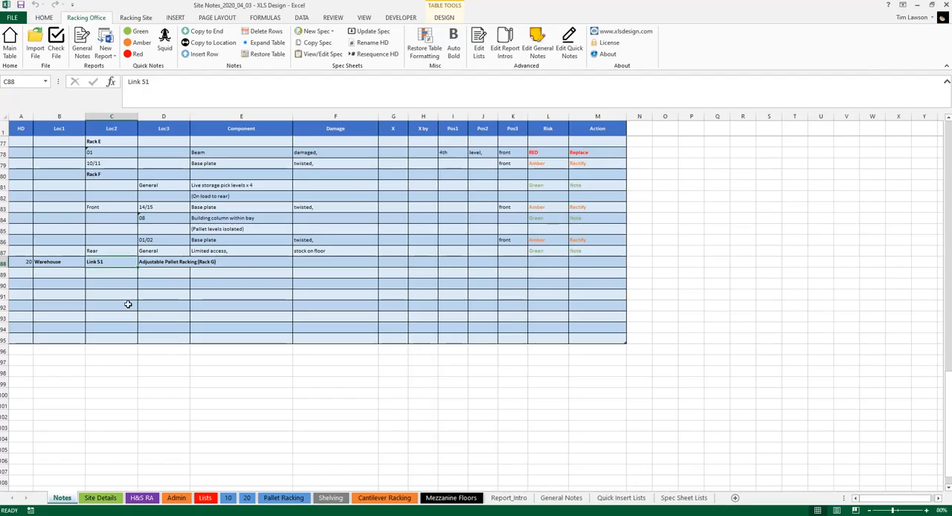
left_click(24, 273)
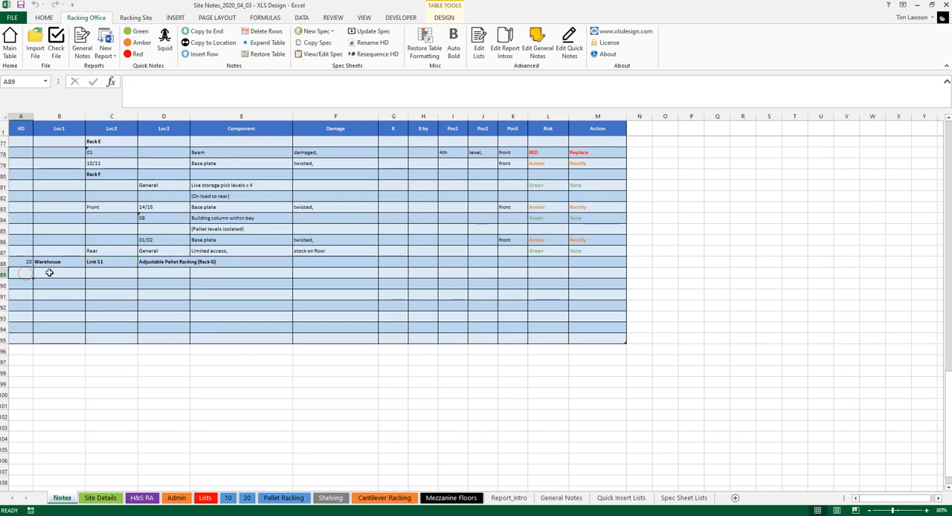